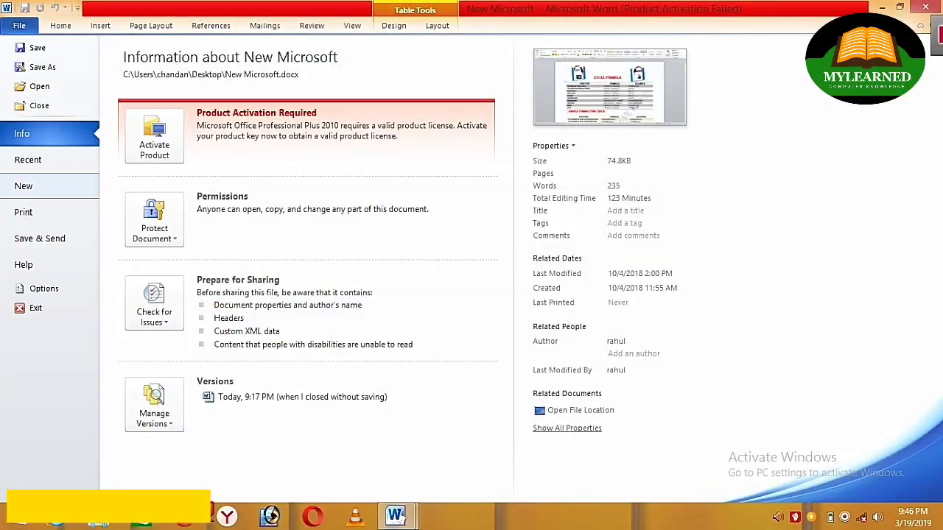
Start a new blank Word document for the certificate
{"action": "left_click", "coordinate": [30, 186]}
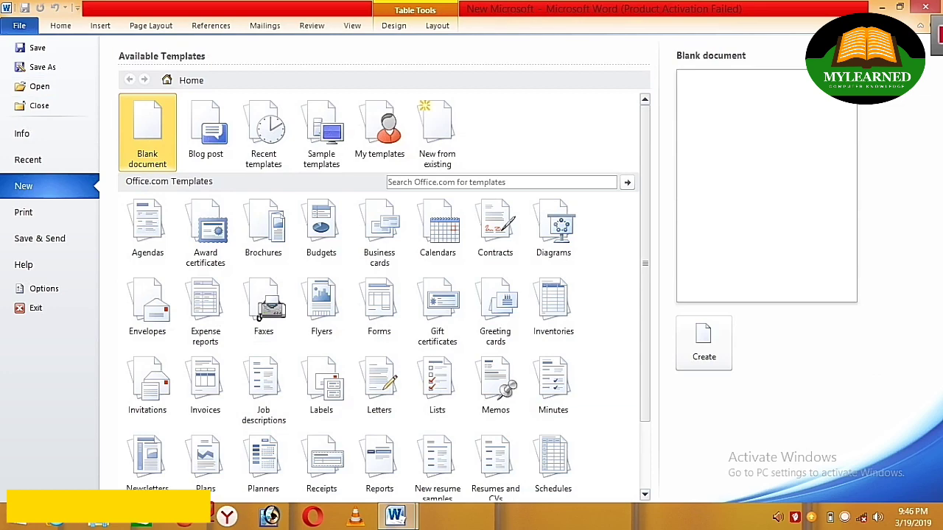
{"action": "key", "text": "ctrl+n"}
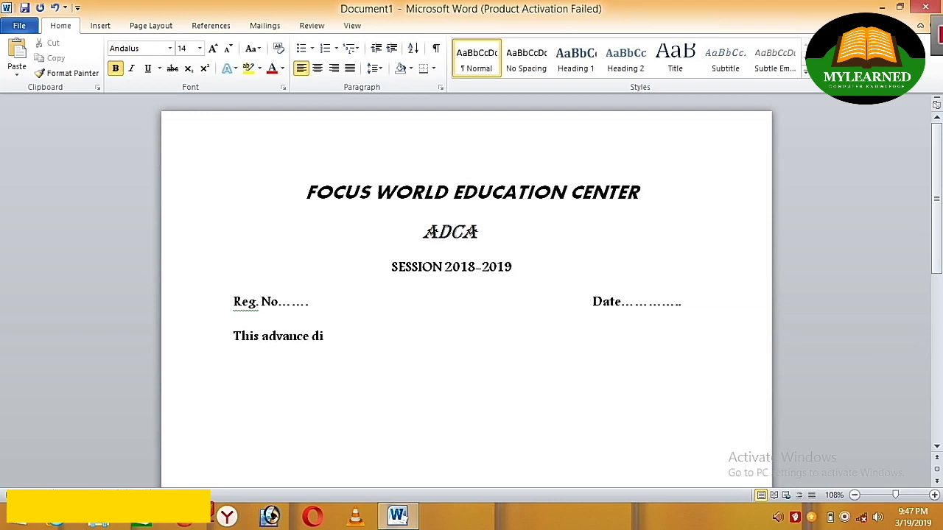
Finish the course text, grade line and Center Manager and Director lines, then return to the top
{"action": "type", "text": "ma "}
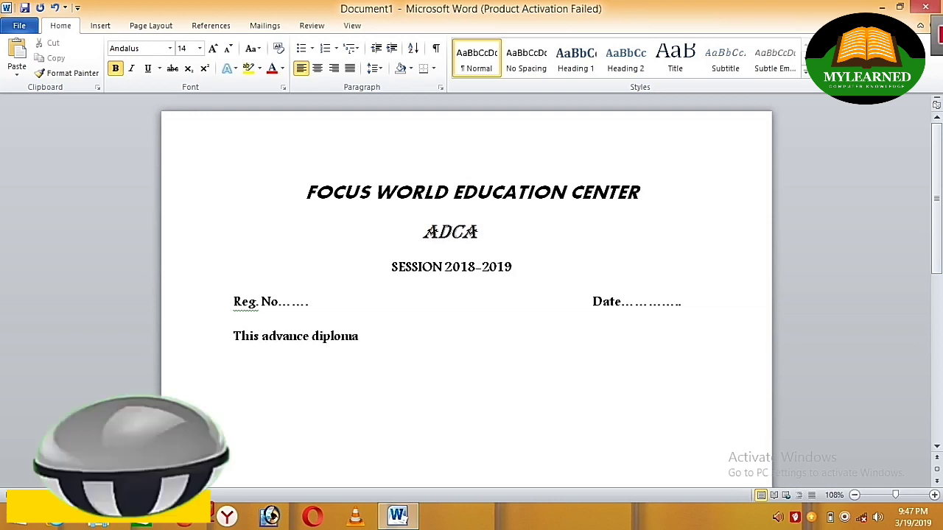
{"action": "type", "text": "com"}
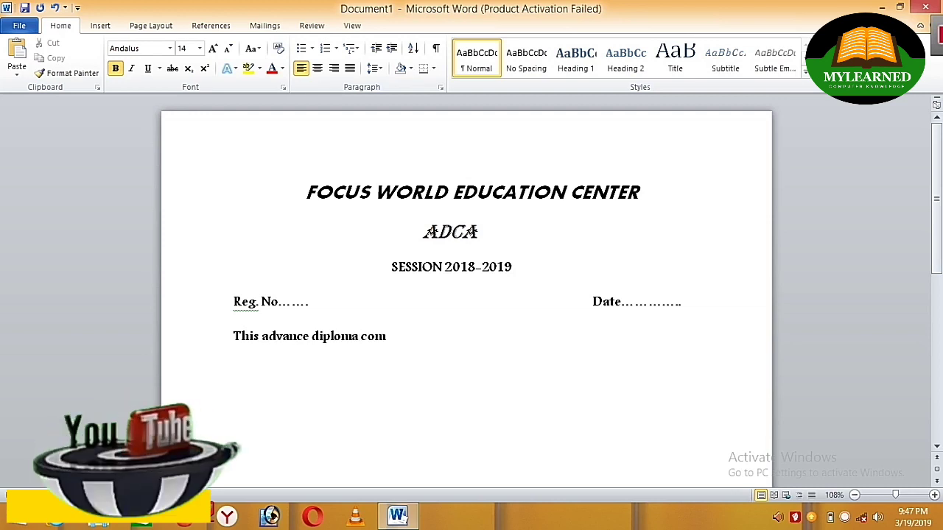
{"action": "type", "text": "pute"}
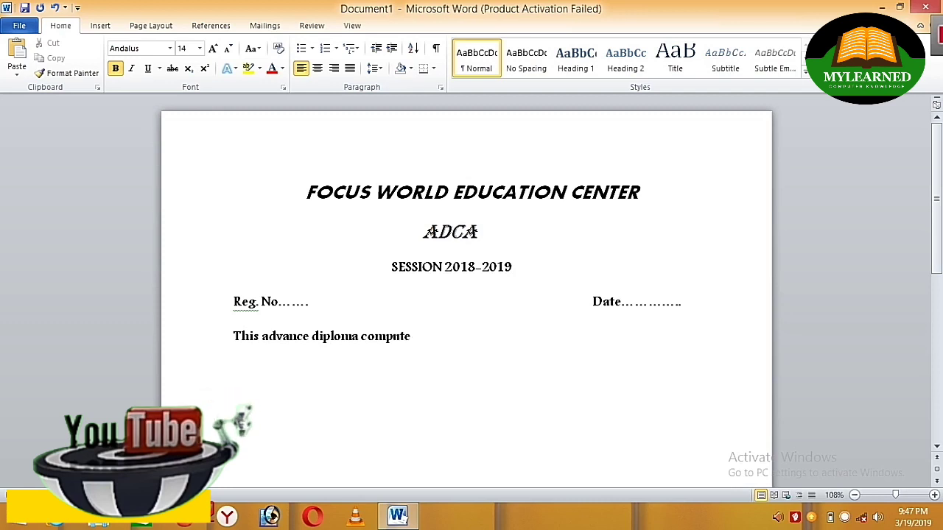
{"action": "type", "text": "r ap"}
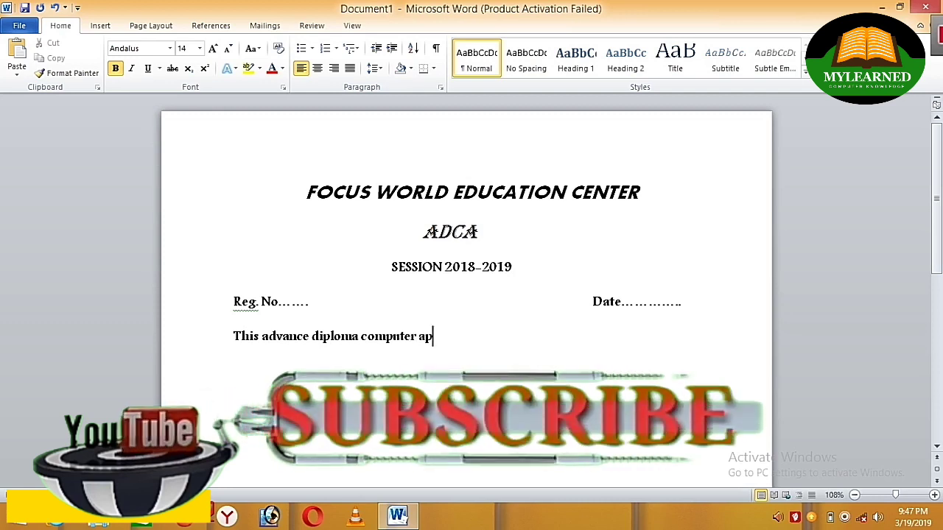
{"action": "type", "text": "plication is awarded"}
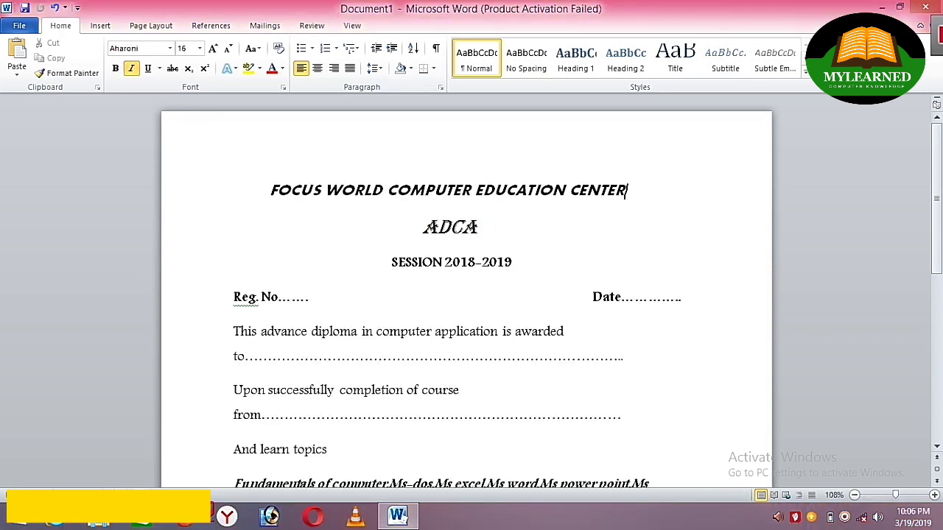
{"action": "key", "text": "Down"}
{"action": "key", "text": "Down"}
{"action": "key", "text": "Down"}
{"action": "key", "text": "Down"}
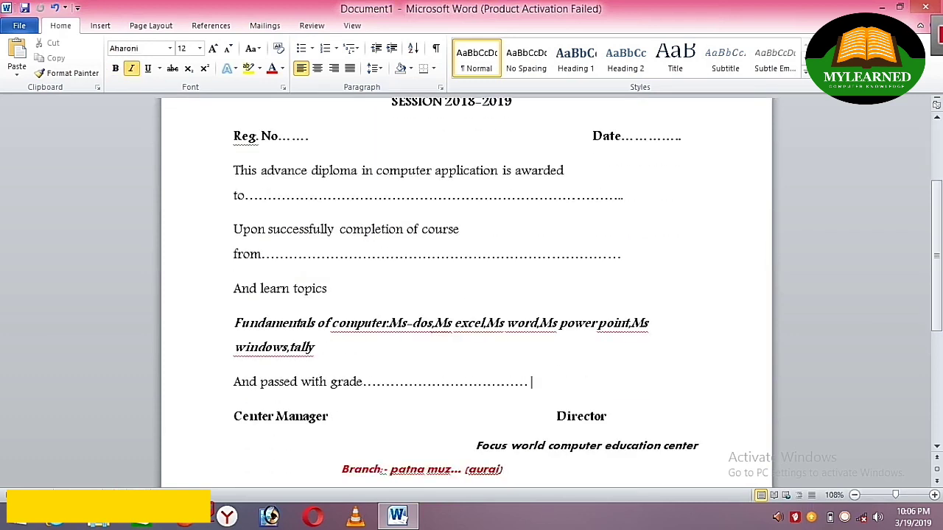
{"action": "scroll", "coordinate": [627, 447], "scroll_direction": "up", "scroll_amount": 2}
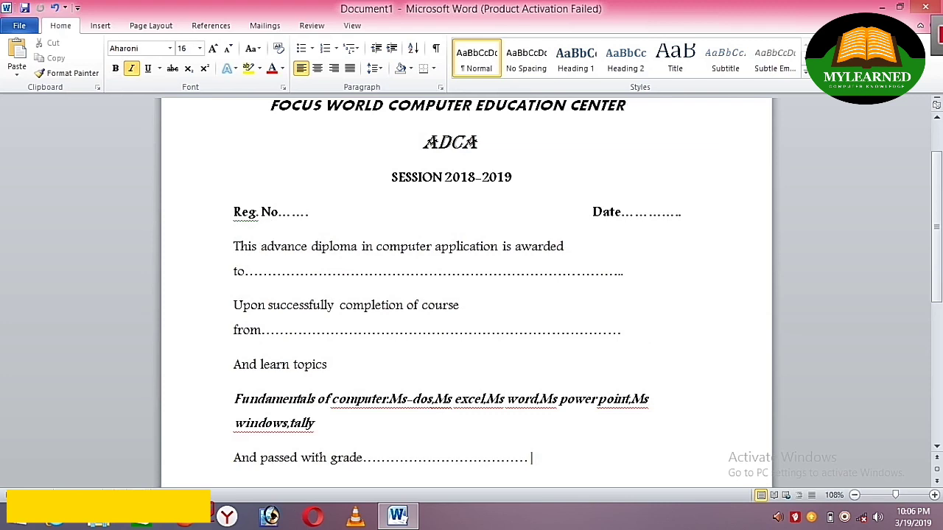
{"action": "key", "text": "Up"}
{"action": "key", "text": "Up"}
{"action": "key", "text": "Up"}
{"action": "key", "text": "Up"}
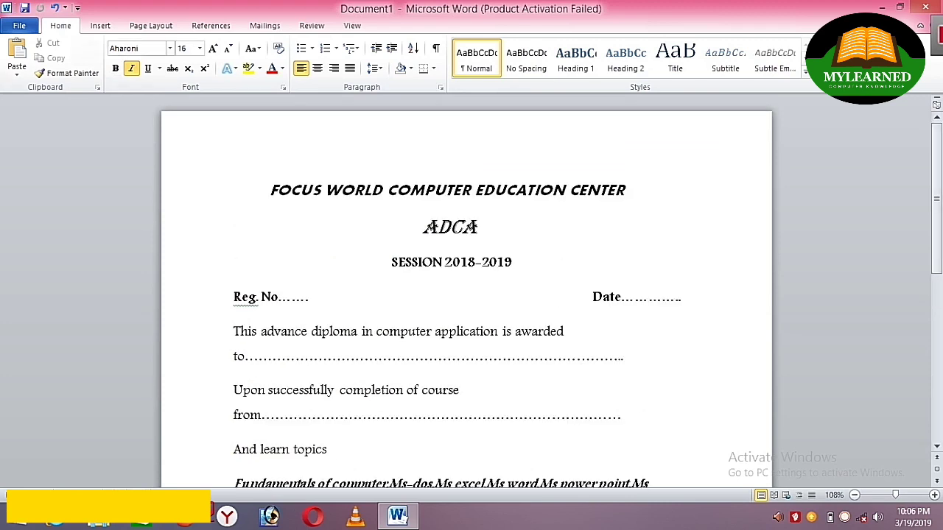
In Page Borders, try a Box border, then switch the page border to the 3-D setting
{"action": "left_click", "coordinate": [151, 25]}
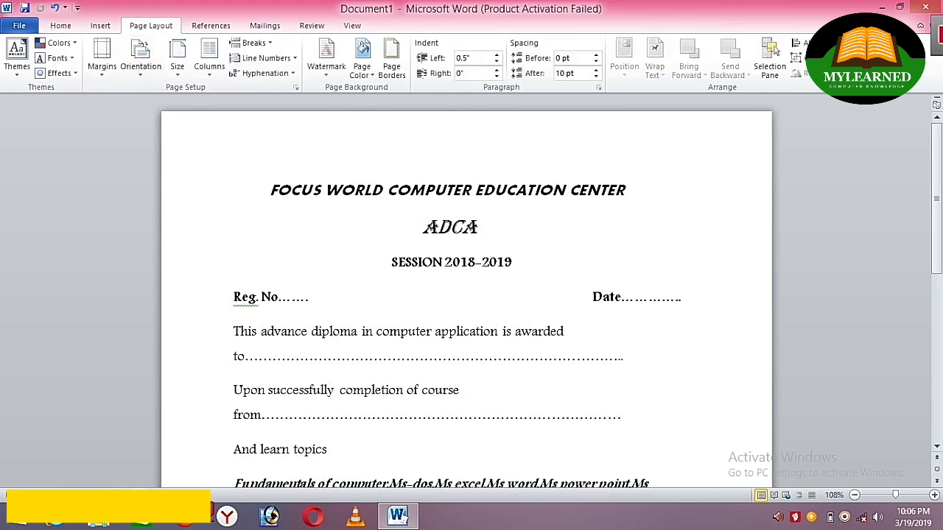
{"action": "left_click", "coordinate": [391, 68]}
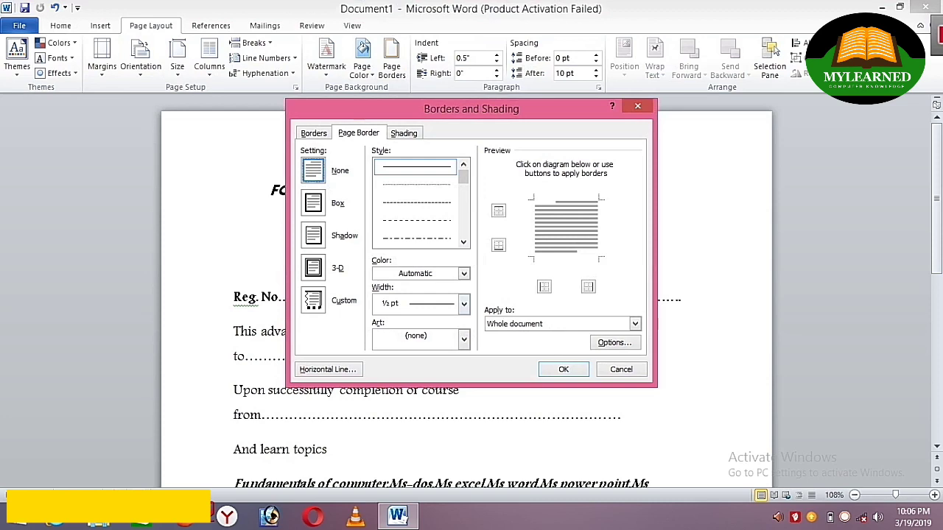
{"action": "left_click", "coordinate": [313, 203]}
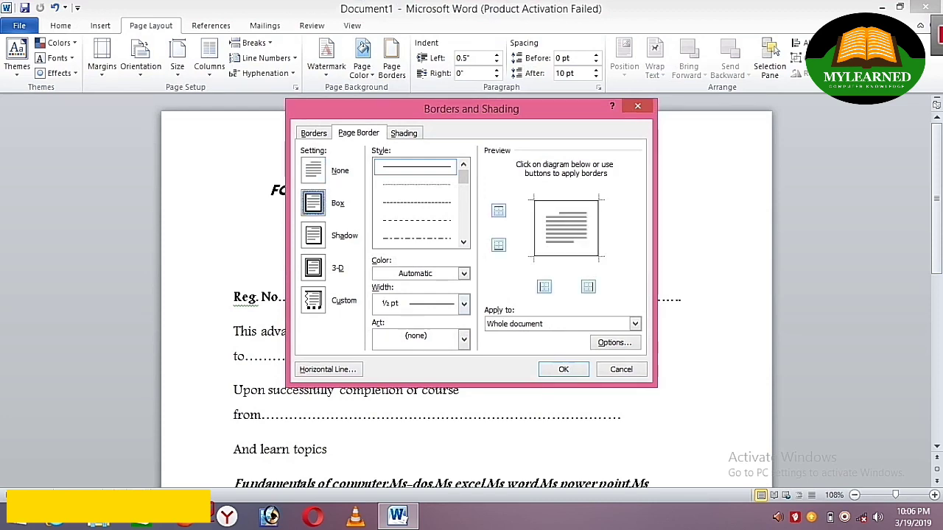
{"action": "scroll", "coordinate": [417, 203], "scroll_direction": "down", "scroll_amount": 5}
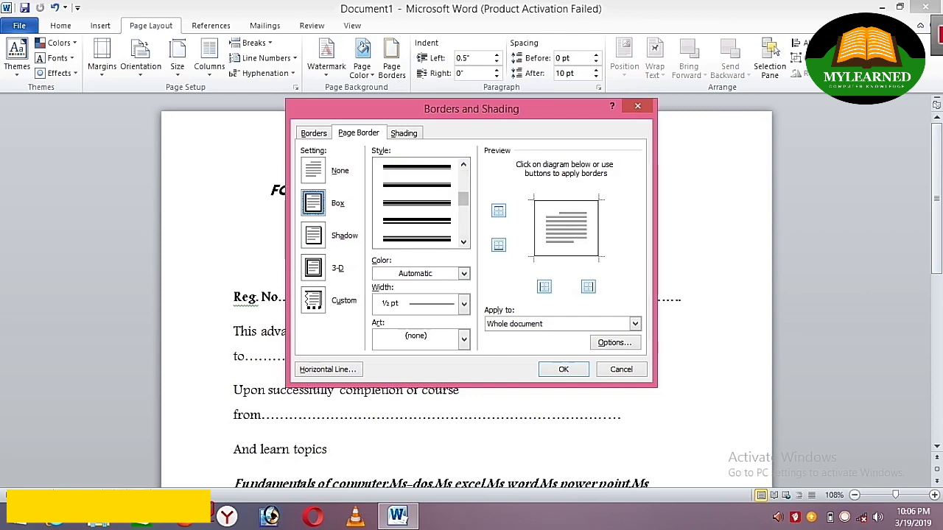
{"action": "scroll", "coordinate": [416, 203], "scroll_direction": "down", "scroll_amount": 2}
{"action": "scroll", "coordinate": [416, 202], "scroll_direction": "up", "scroll_amount": 2}
{"action": "scroll", "coordinate": [416, 202], "scroll_direction": "up", "scroll_amount": 2}
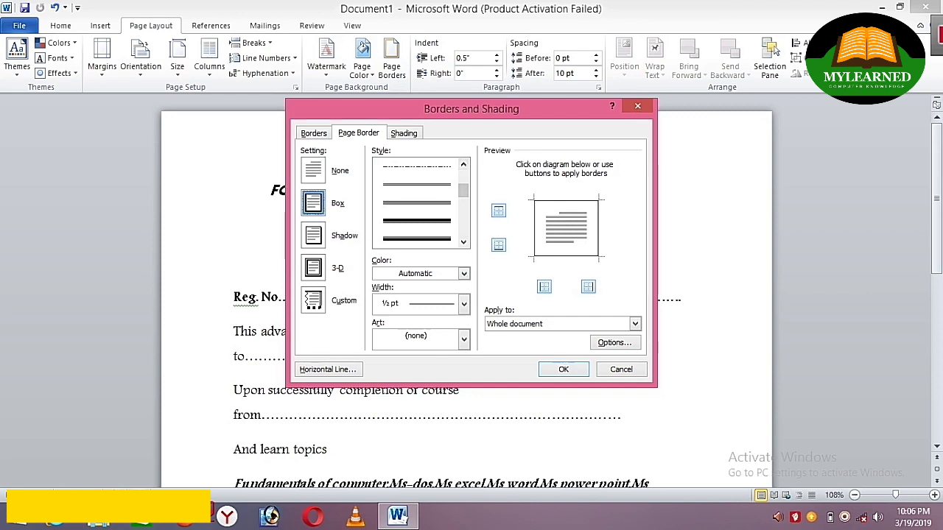
{"action": "left_click", "coordinate": [313, 268]}
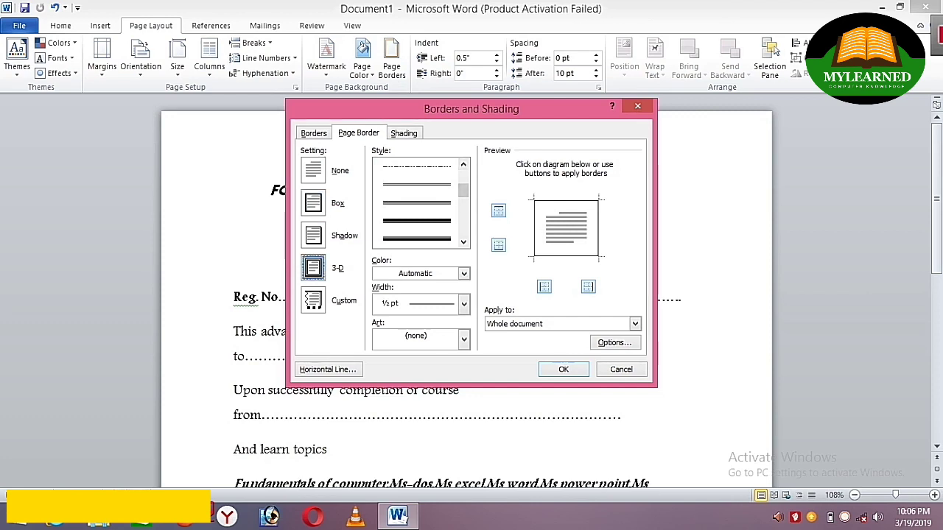
After trying wavy and double wavy styles, apply a thick hatched 3 pt page border
{"action": "scroll", "coordinate": [416, 203], "scroll_direction": "down", "scroll_amount": 2}
{"action": "scroll", "coordinate": [416, 202], "scroll_direction": "down", "scroll_amount": 2}
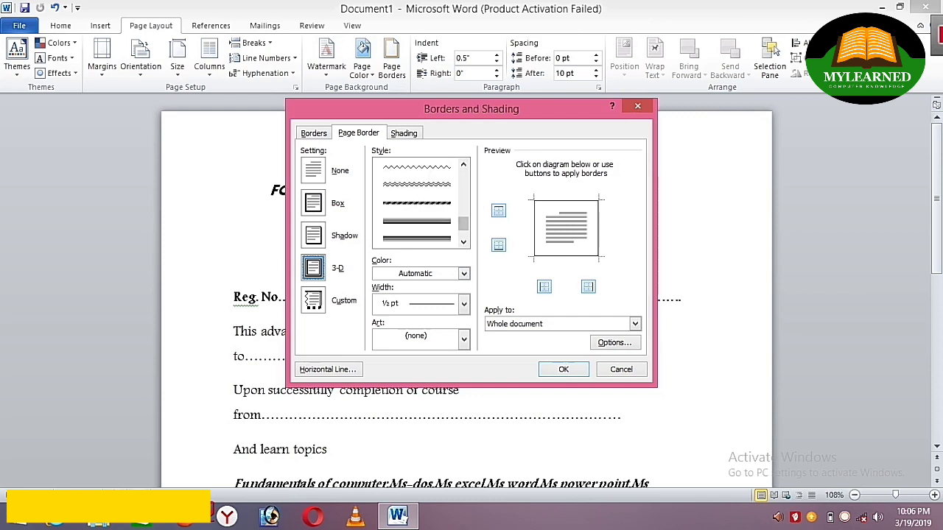
{"action": "scroll", "coordinate": [416, 203], "scroll_direction": "down", "scroll_amount": 2}
{"action": "scroll", "coordinate": [416, 202], "scroll_direction": "up", "scroll_amount": 2}
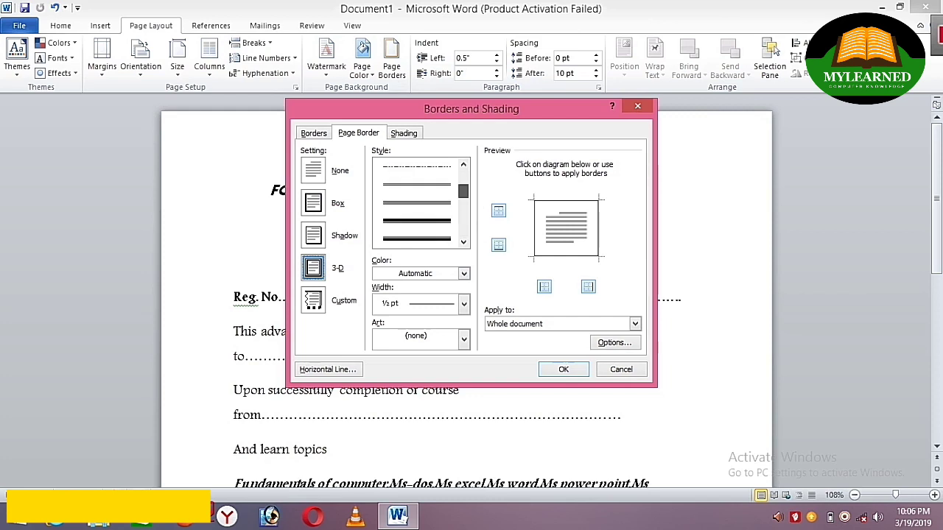
{"action": "scroll", "coordinate": [417, 202], "scroll_direction": "up", "scroll_amount": 1}
{"action": "scroll", "coordinate": [416, 202], "scroll_direction": "up", "scroll_amount": 1}
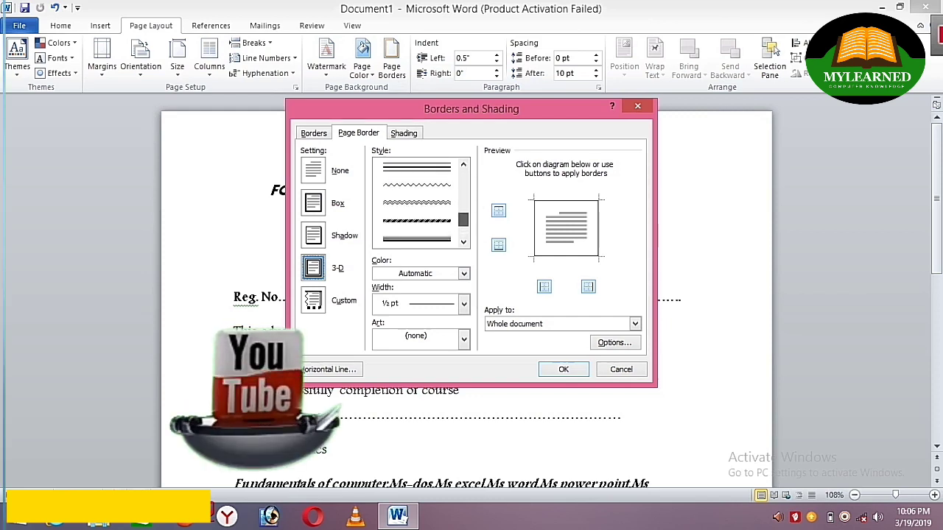
{"action": "scroll", "coordinate": [416, 202], "scroll_direction": "up", "scroll_amount": 1}
{"action": "left_click", "coordinate": [417, 220]}
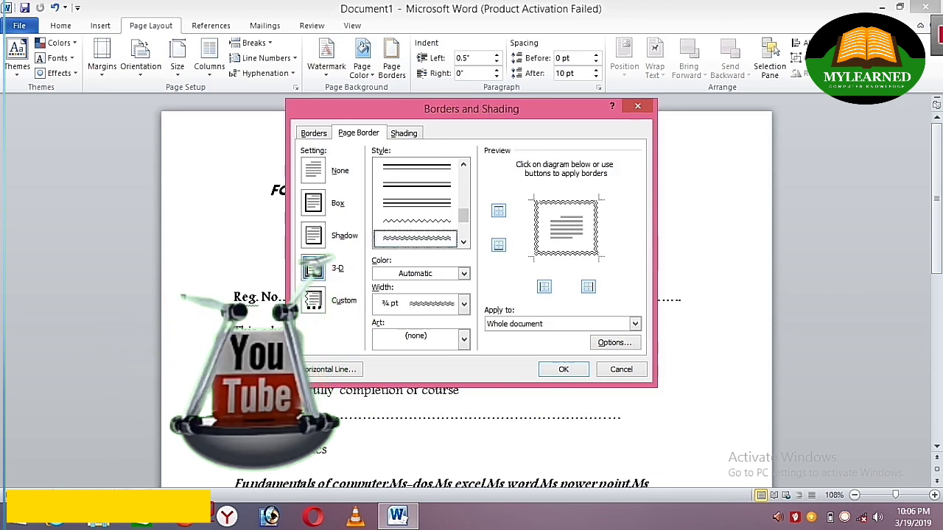
{"action": "scroll", "coordinate": [416, 203], "scroll_direction": "down", "scroll_amount": 2}
{"action": "left_click", "coordinate": [416, 238]}
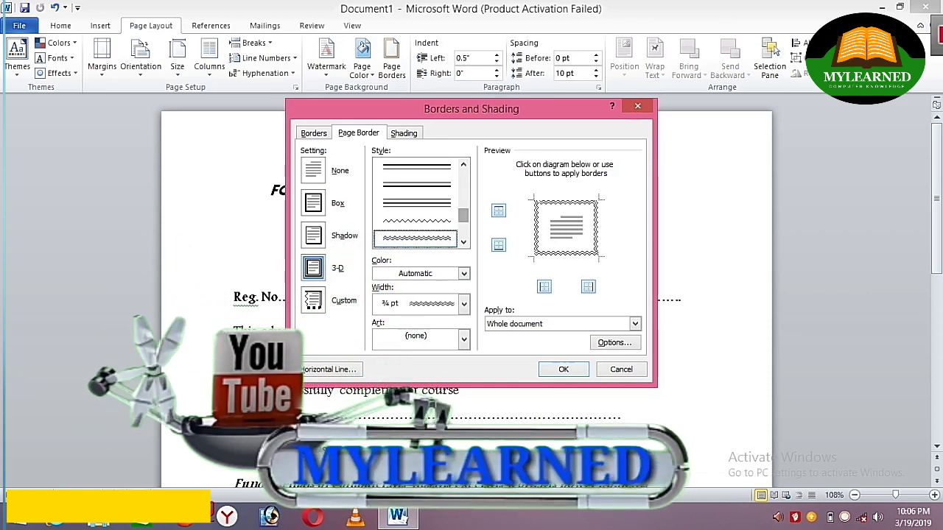
{"action": "scroll", "coordinate": [416, 202], "scroll_direction": "up", "scroll_amount": 2}
{"action": "scroll", "coordinate": [416, 203], "scroll_direction": "up", "scroll_amount": 1}
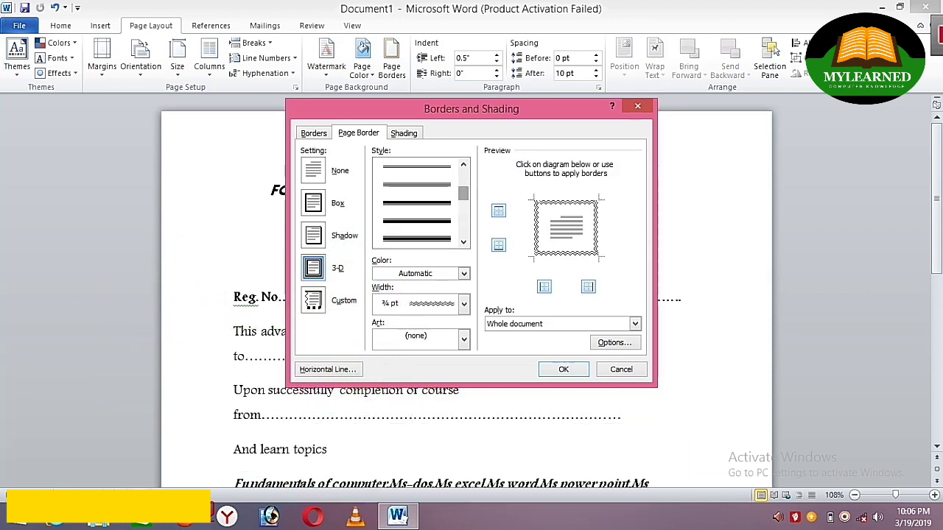
{"action": "scroll", "coordinate": [416, 203], "scroll_direction": "up", "scroll_amount": 1}
{"action": "scroll", "coordinate": [416, 202], "scroll_direction": "up", "scroll_amount": 1}
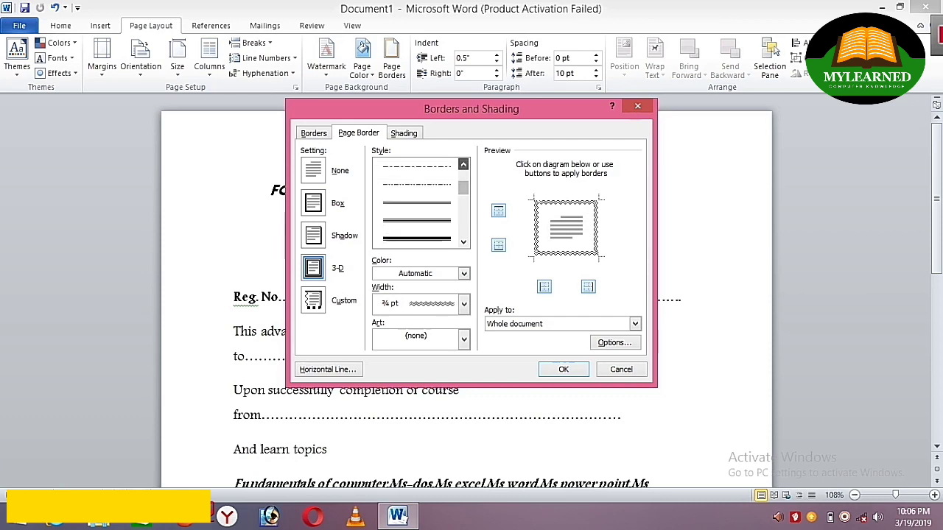
{"action": "scroll", "coordinate": [416, 203], "scroll_direction": "up", "scroll_amount": 1}
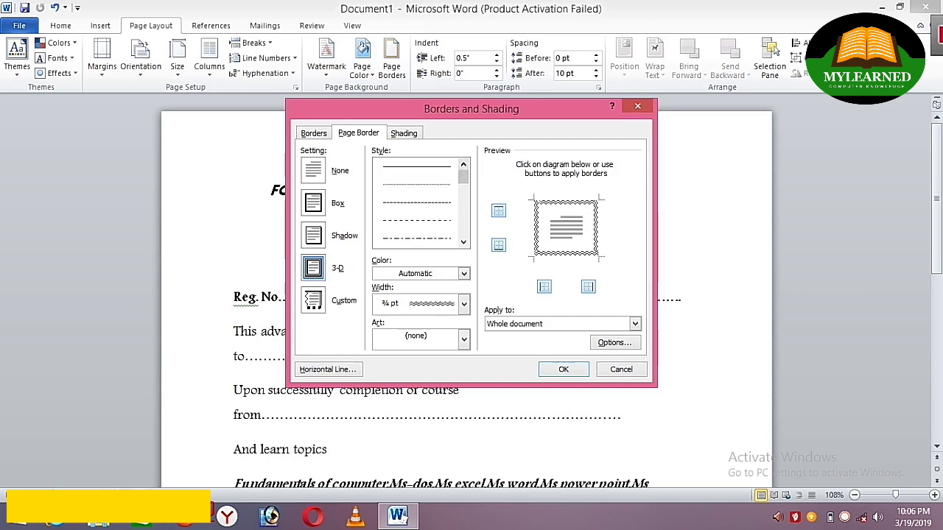
{"action": "left_click", "coordinate": [416, 167]}
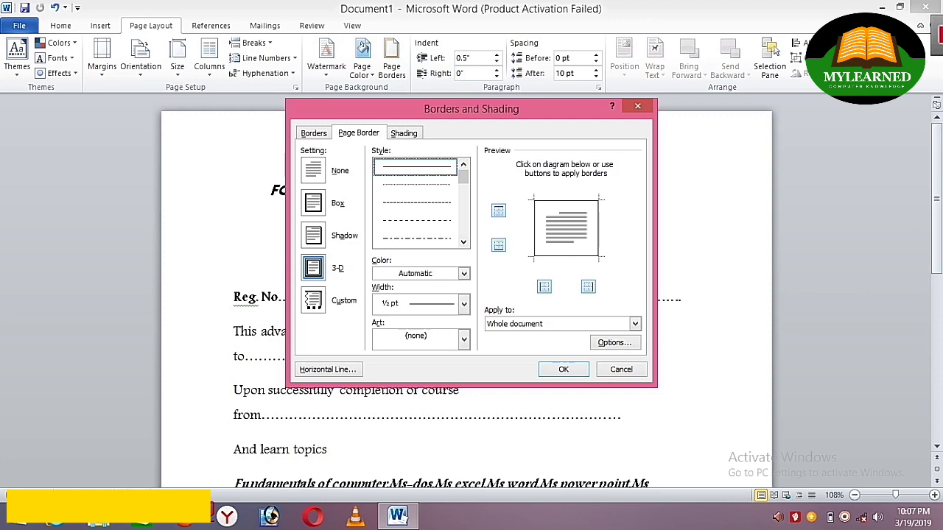
{"action": "scroll", "coordinate": [416, 202], "scroll_direction": "down", "scroll_amount": 1}
{"action": "scroll", "coordinate": [416, 202], "scroll_direction": "down", "scroll_amount": 1}
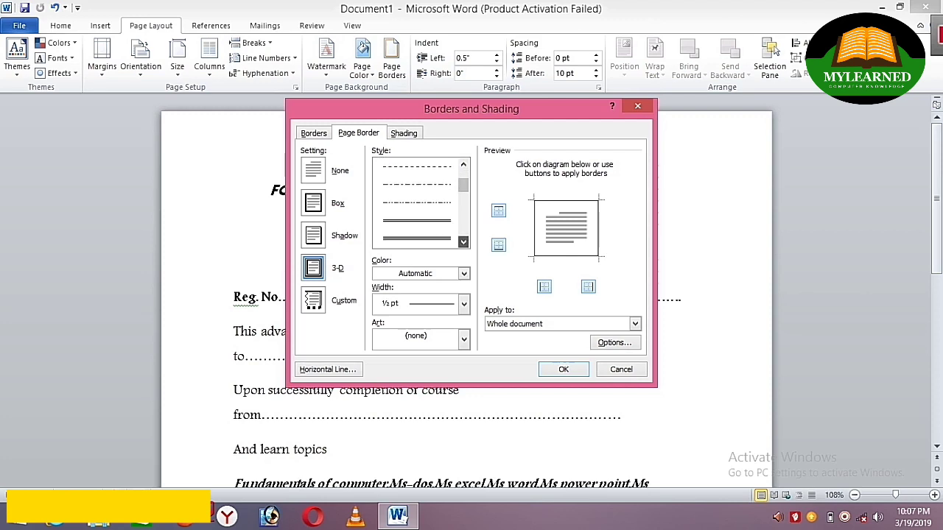
{"action": "scroll", "coordinate": [416, 203], "scroll_direction": "down", "scroll_amount": 1}
{"action": "scroll", "coordinate": [417, 203], "scroll_direction": "down", "scroll_amount": 1}
{"action": "scroll", "coordinate": [416, 202], "scroll_direction": "down", "scroll_amount": 1}
{"action": "scroll", "coordinate": [417, 203], "scroll_direction": "down", "scroll_amount": 1}
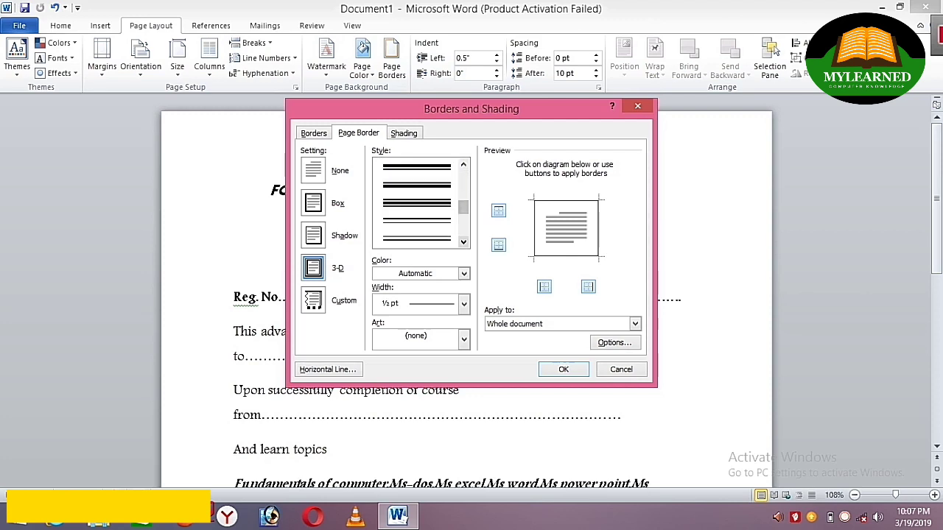
{"action": "scroll", "coordinate": [416, 202], "scroll_direction": "down", "scroll_amount": 1}
{"action": "scroll", "coordinate": [416, 202], "scroll_direction": "down", "scroll_amount": 1}
{"action": "scroll", "coordinate": [416, 202], "scroll_direction": "down", "scroll_amount": 1}
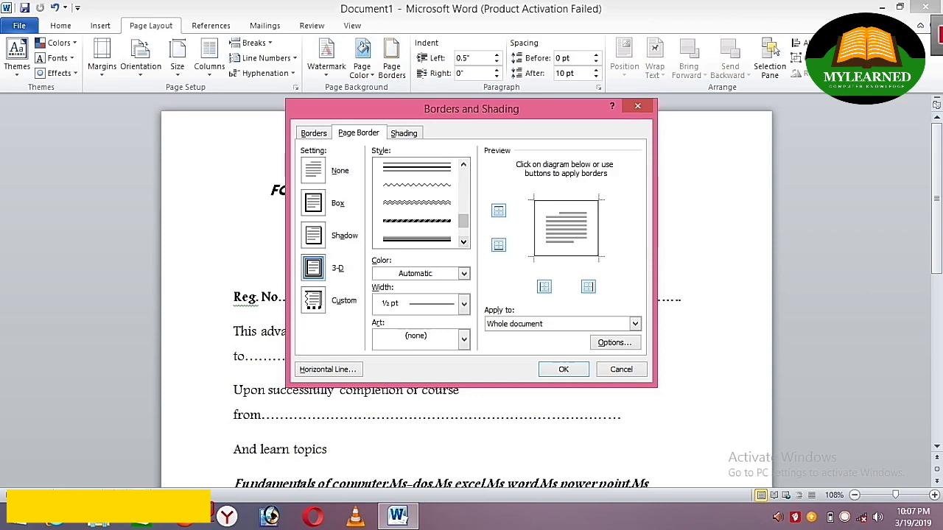
{"action": "left_click", "coordinate": [417, 220]}
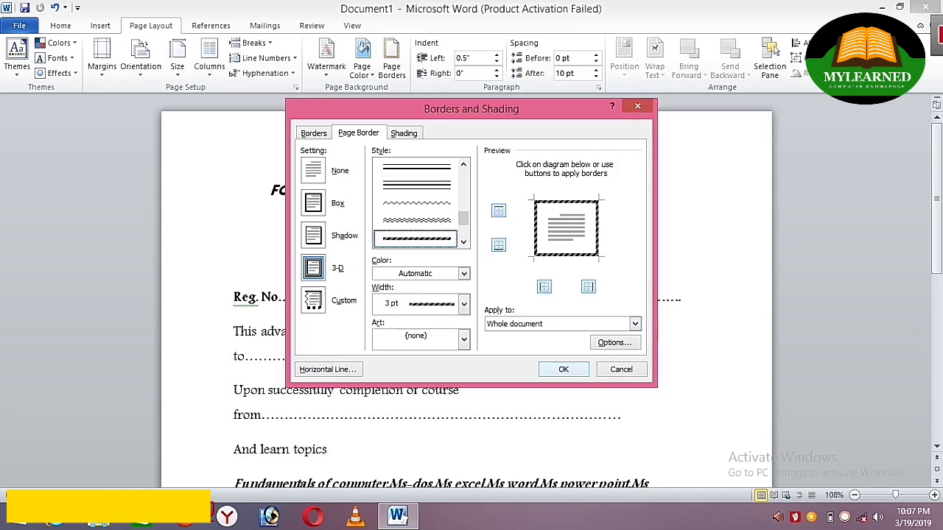
{"action": "left_click", "coordinate": [563, 369]}
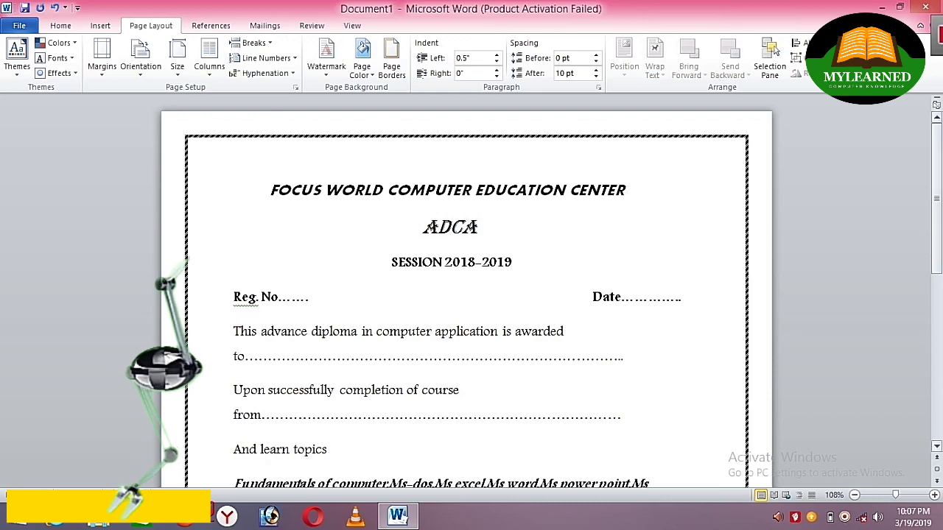
{"action": "key", "text": "Down"}
{"action": "key", "text": "Down"}
{"action": "key", "text": "Down"}
{"action": "scroll", "coordinate": [465, 295], "scroll_direction": "down", "scroll_amount": 6}
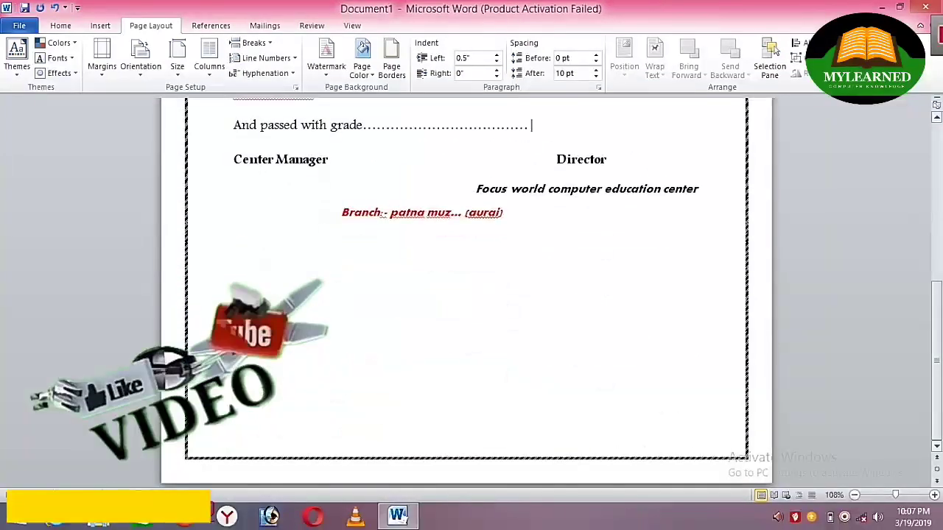
{"action": "scroll", "coordinate": [465, 295], "scroll_direction": "up", "scroll_amount": 4}
{"action": "scroll", "coordinate": [466, 295], "scroll_direction": "up", "scroll_amount": 5}
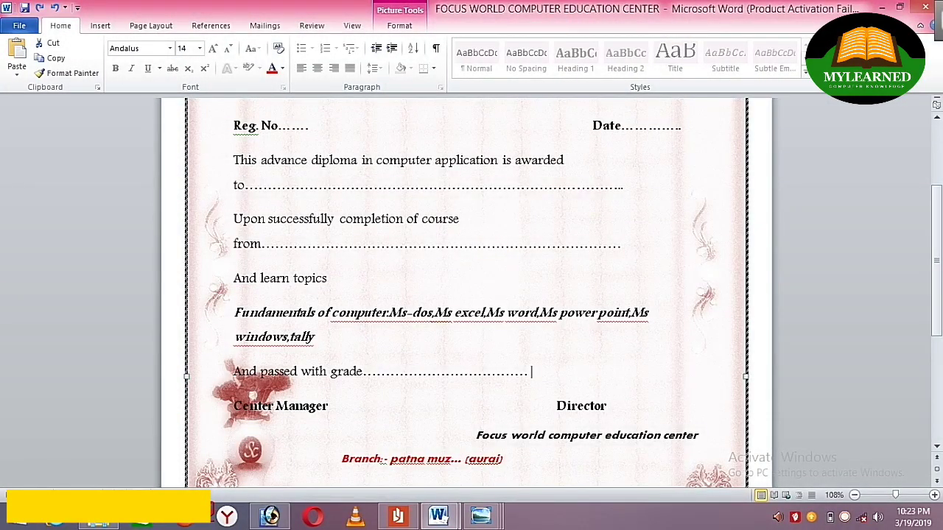
Paste the copied blue ornate certificate picture onto the page
{"action": "right_click", "coordinate": [525, 274]}
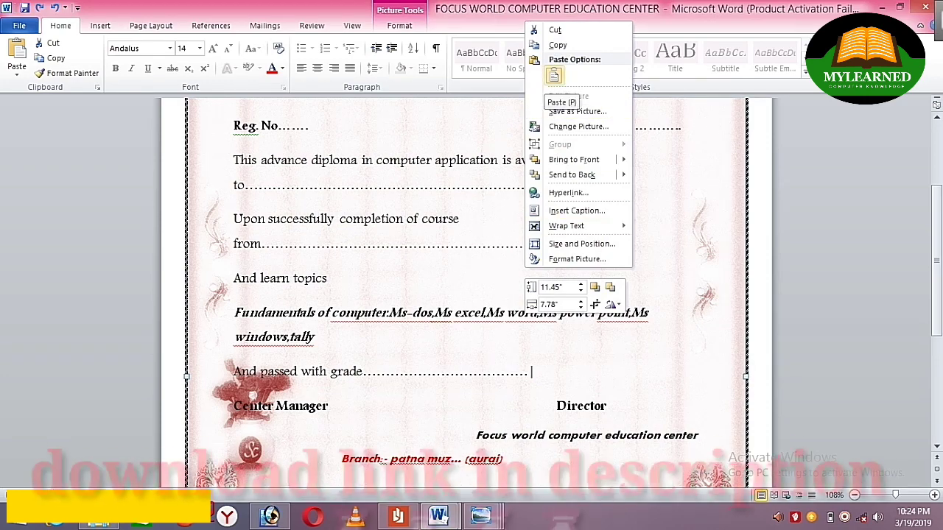
{"action": "left_click", "coordinate": [554, 75]}
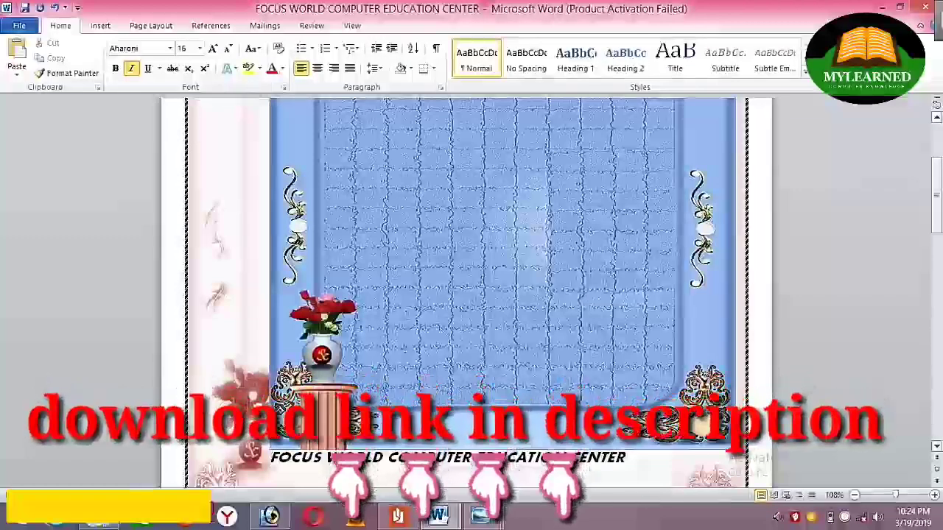
{"action": "left_click", "coordinate": [936, 219]}
{"action": "left_click_drag", "start_coordinate": [936, 219], "coordinate": [937, 206]}
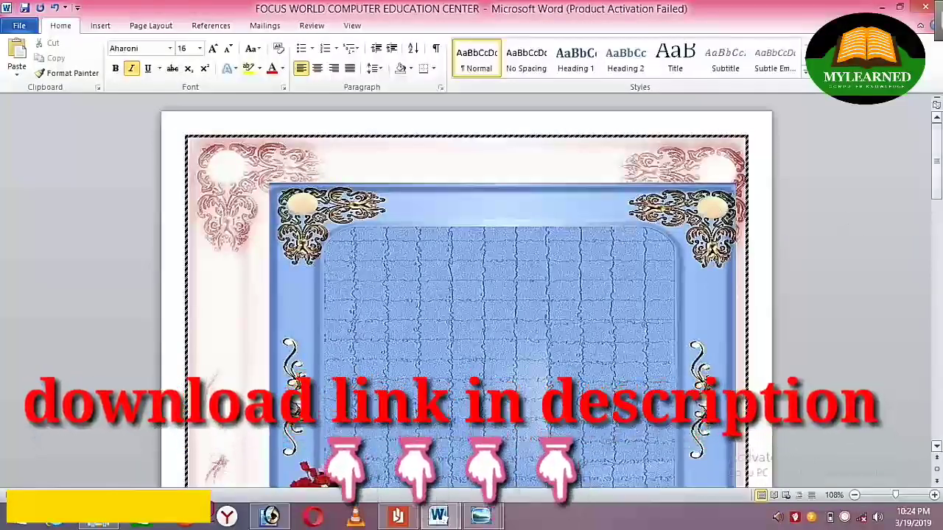
{"action": "mouse_move", "coordinate": [936, 219]}
{"action": "left_mouse_down"}
{"action": "mouse_move", "coordinate": [936, 158]}
{"action": "mouse_move", "coordinate": [936, 325]}
{"action": "mouse_move", "coordinate": [937, 159]}
{"action": "left_mouse_up"}
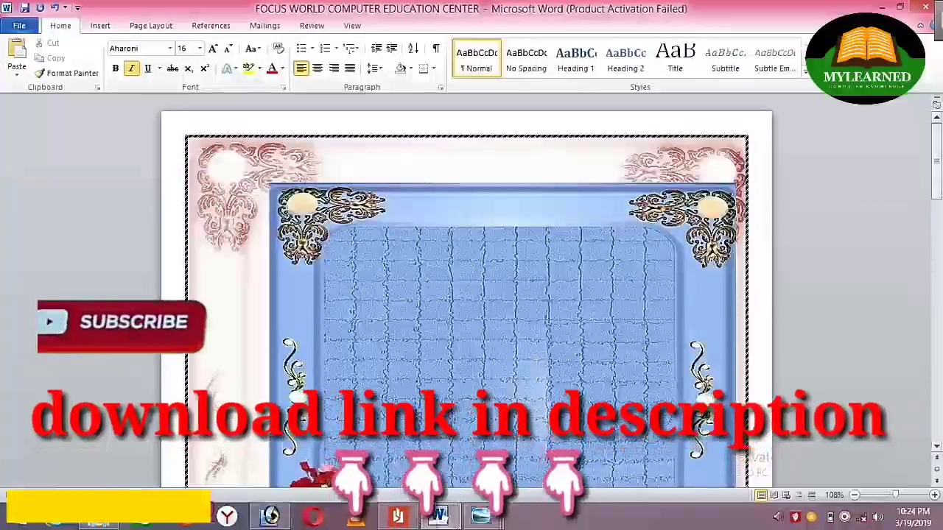
Set the blue picture's text wrapping to Behind Text
{"action": "left_click", "coordinate": [617, 237]}
{"action": "right_click", "coordinate": [618, 237]}
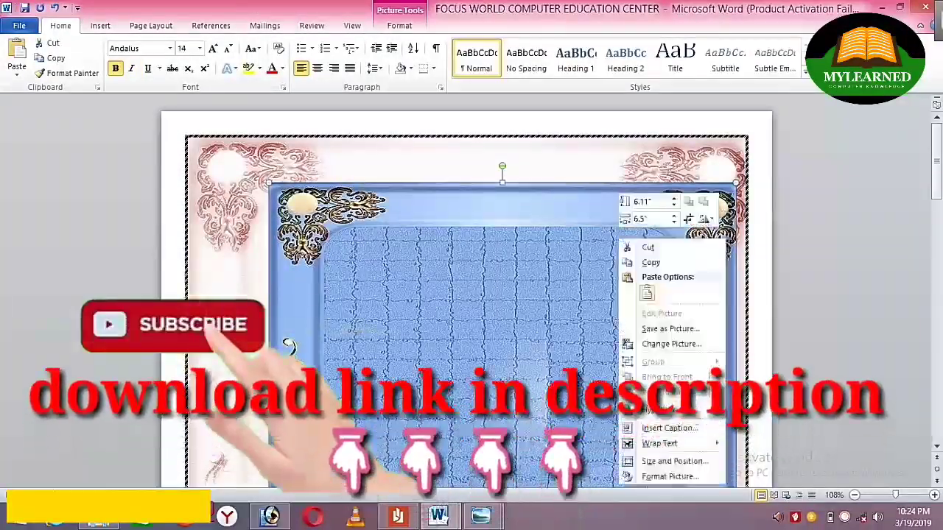
{"action": "mouse_move", "coordinate": [660, 443]}
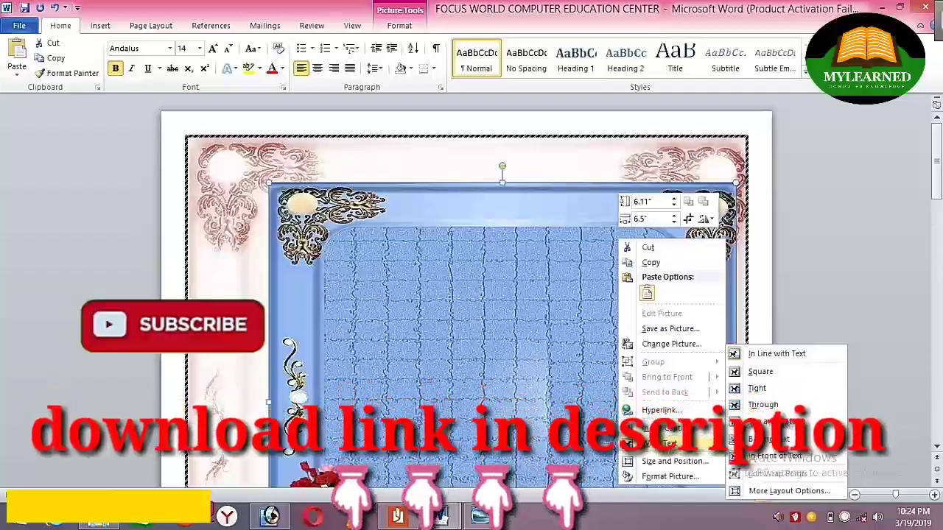
{"action": "left_click", "coordinate": [768, 439]}
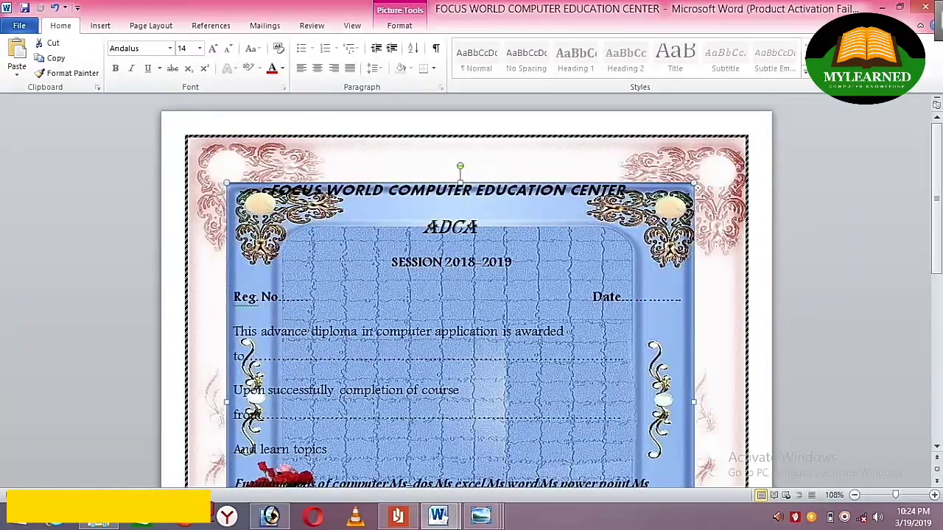
Nudge the blue picture right and stretch its top, right and left edges to the page border
{"action": "key", "text": "Right"}
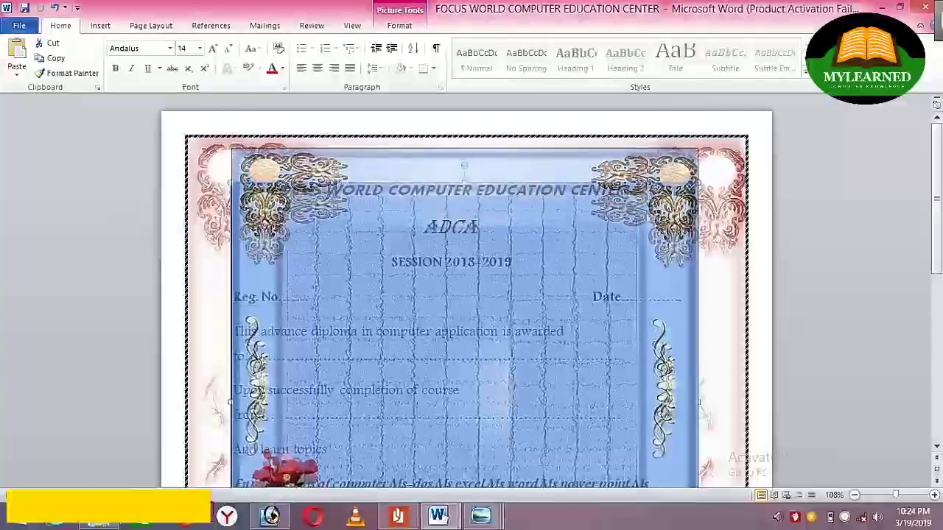
{"action": "left_click_drag", "start_coordinate": [464, 183], "coordinate": [464, 136]}
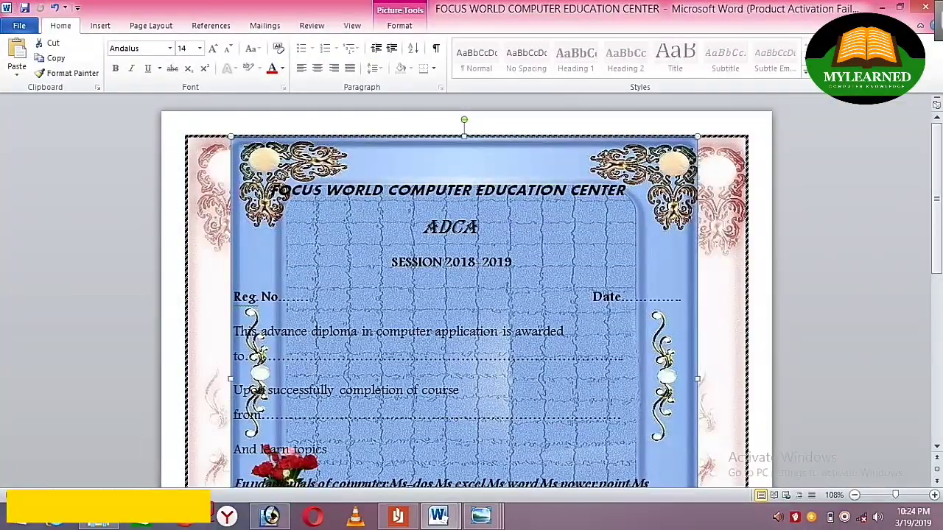
{"action": "left_click_drag", "start_coordinate": [697, 380], "coordinate": [744, 379]}
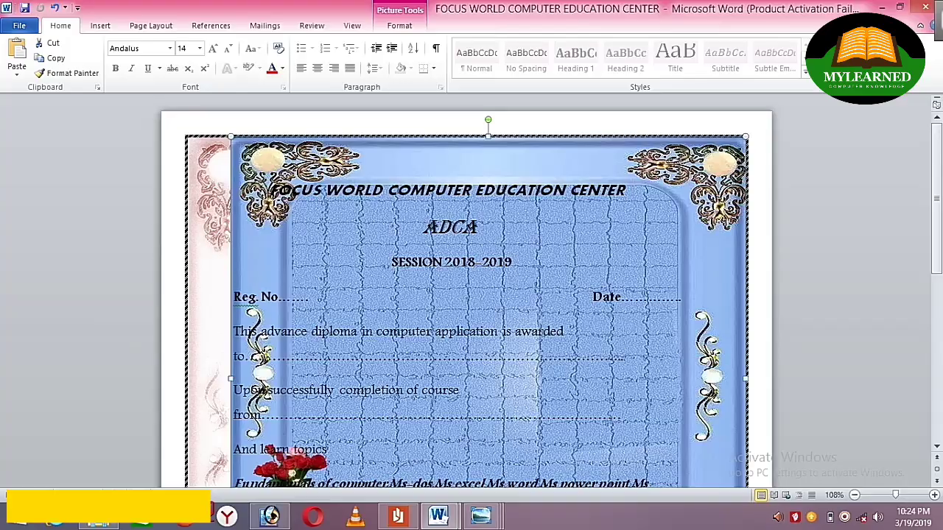
{"action": "left_click_drag", "start_coordinate": [232, 379], "coordinate": [188, 379]}
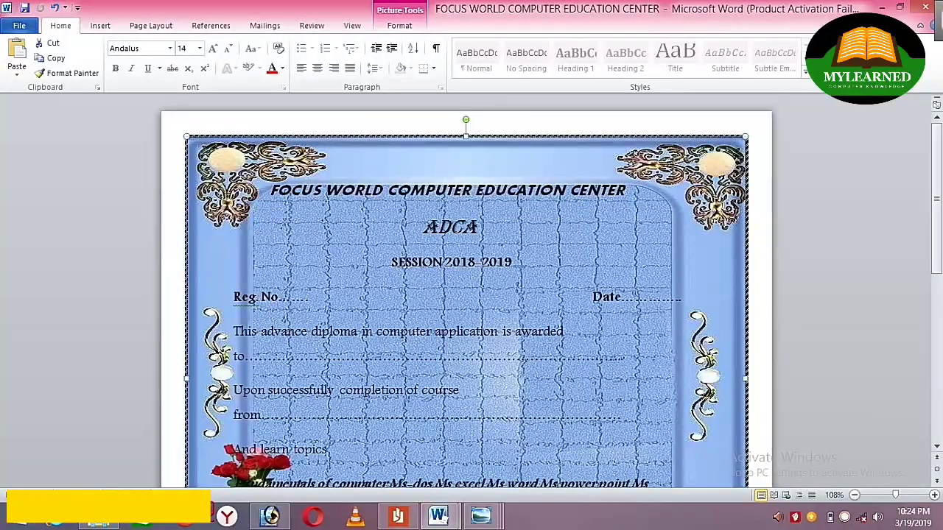
Scroll down the page to check that the enlarged picture frames the signature lines
{"action": "scroll", "coordinate": [465, 295], "scroll_direction": "down", "scroll_amount": 3}
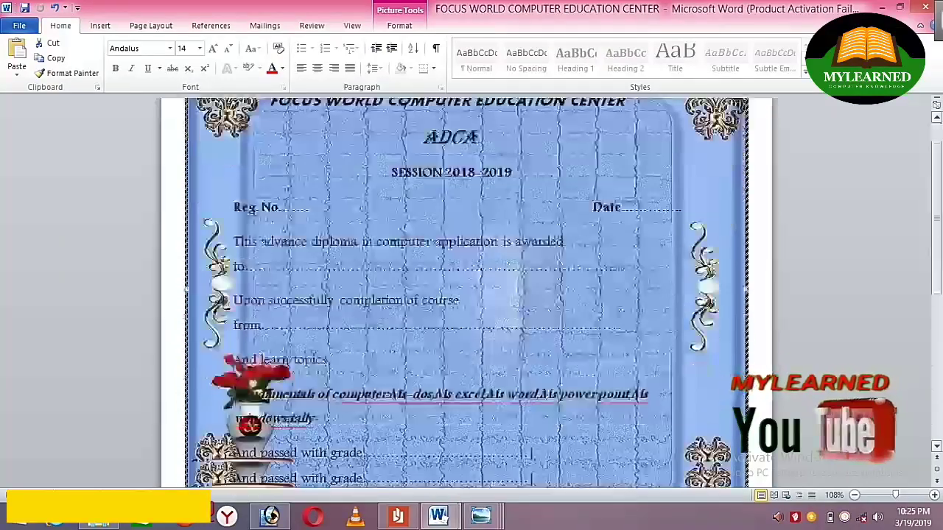
{"action": "scroll", "coordinate": [466, 295], "scroll_direction": "down", "scroll_amount": 3}
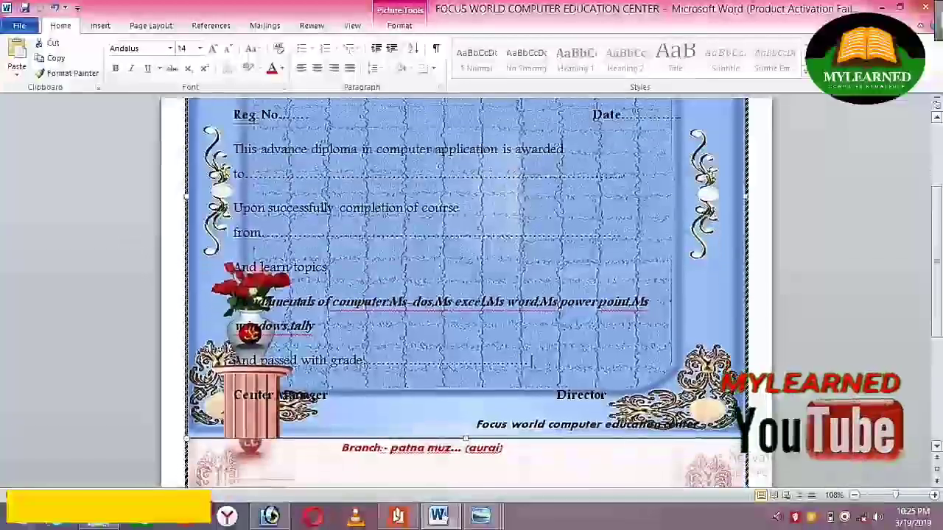
{"action": "scroll", "coordinate": [466, 295], "scroll_direction": "down", "scroll_amount": 2}
{"action": "scroll", "coordinate": [466, 295], "scroll_direction": "down", "scroll_amount": 2}
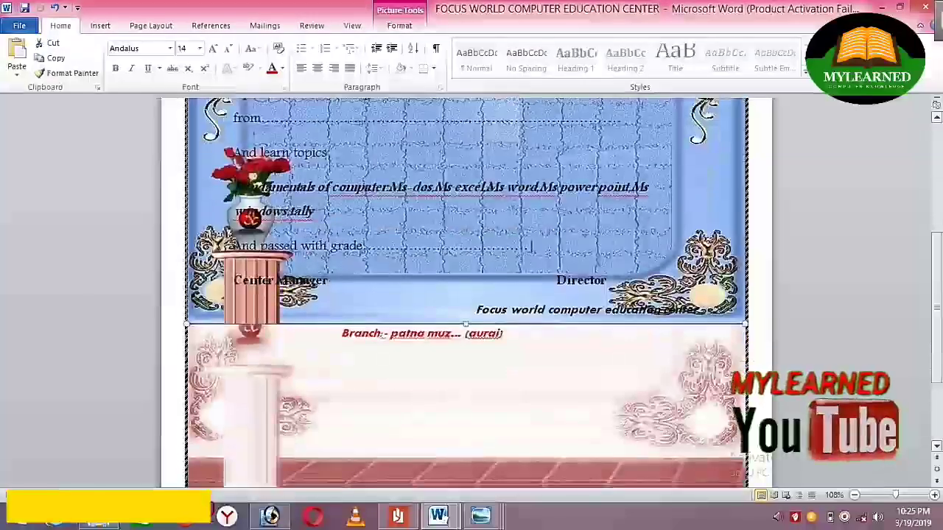
{"action": "scroll", "coordinate": [466, 295], "scroll_direction": "down", "scroll_amount": 1}
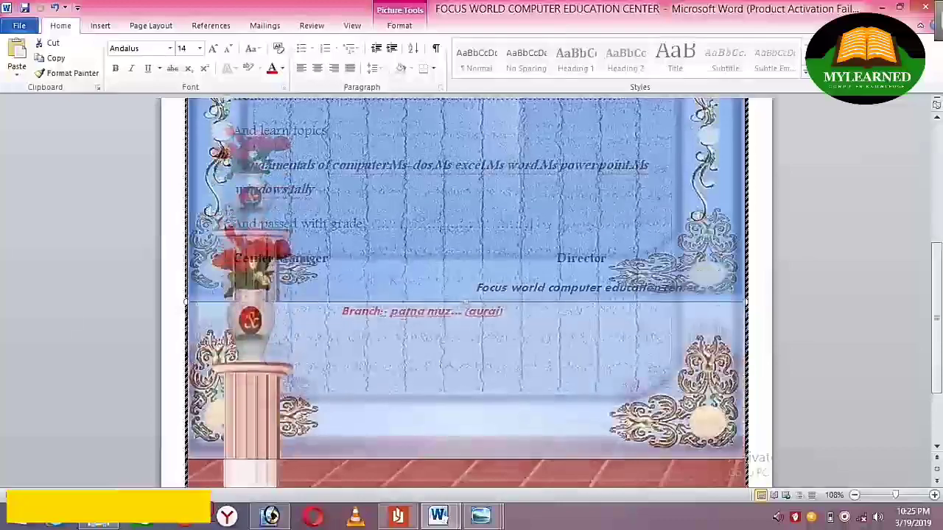
{"action": "scroll", "coordinate": [466, 295], "scroll_direction": "down", "scroll_amount": 1}
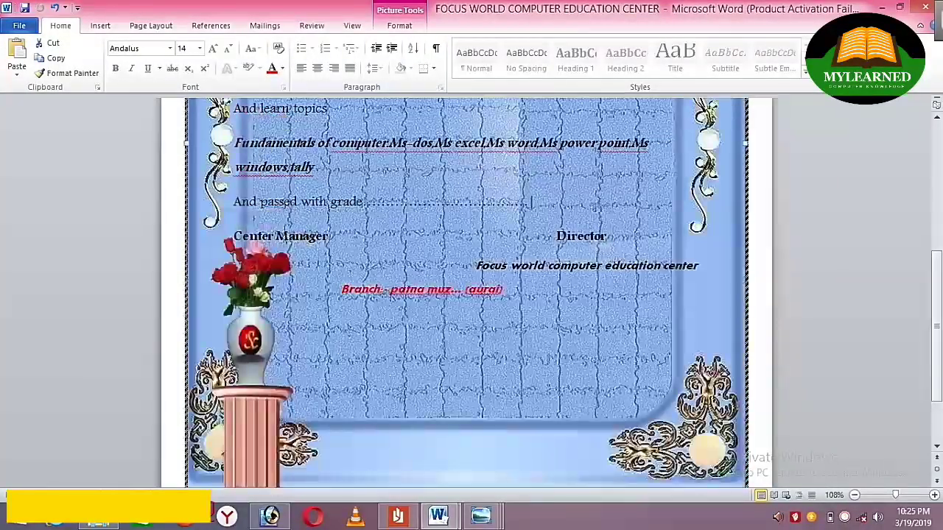
{"action": "scroll", "coordinate": [466, 294], "scroll_direction": "down", "scroll_amount": 3}
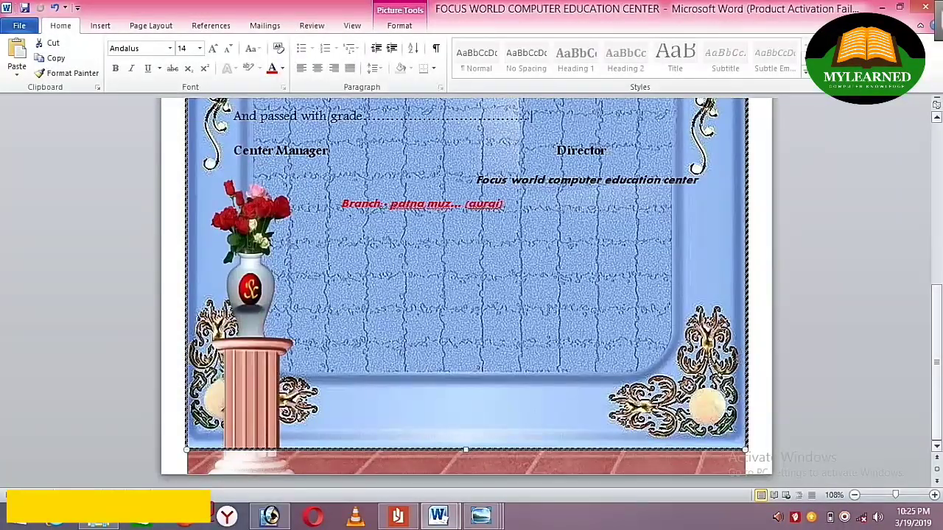
{"action": "scroll", "coordinate": [465, 294], "scroll_direction": "up", "scroll_amount": 4}
{"action": "scroll", "coordinate": [466, 295], "scroll_direction": "up", "scroll_amount": 4}
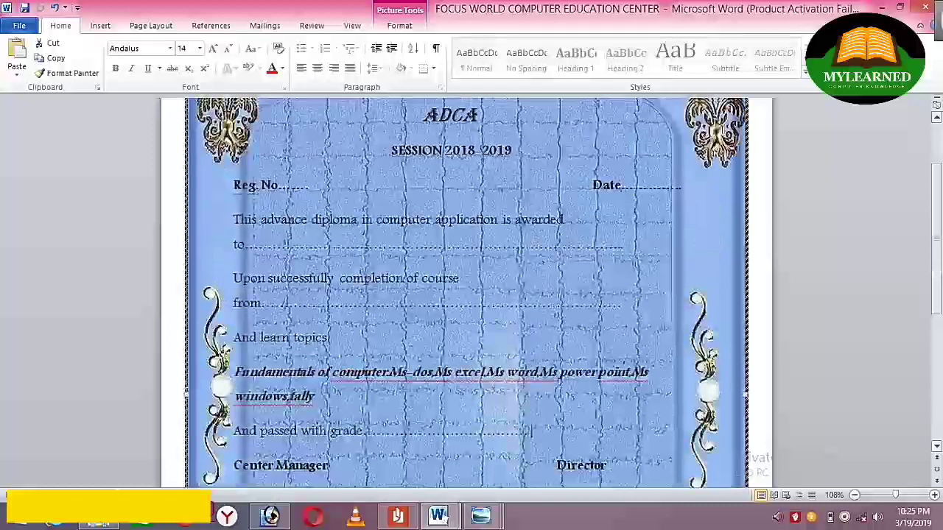
{"action": "scroll", "coordinate": [465, 294], "scroll_direction": "up", "scroll_amount": 2}
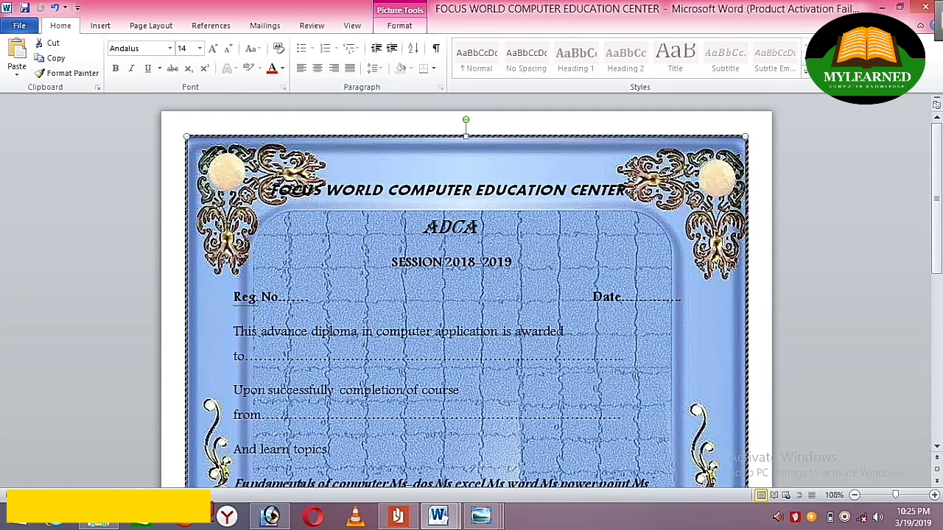
Recolor the background picture to Red, Accent color 2 Light
{"action": "left_click", "coordinate": [400, 25]}
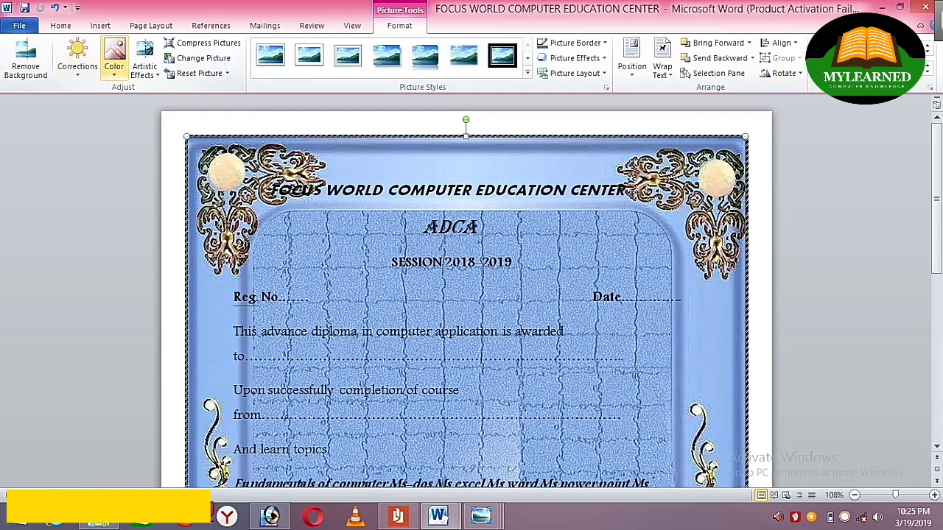
{"action": "left_click", "coordinate": [114, 59]}
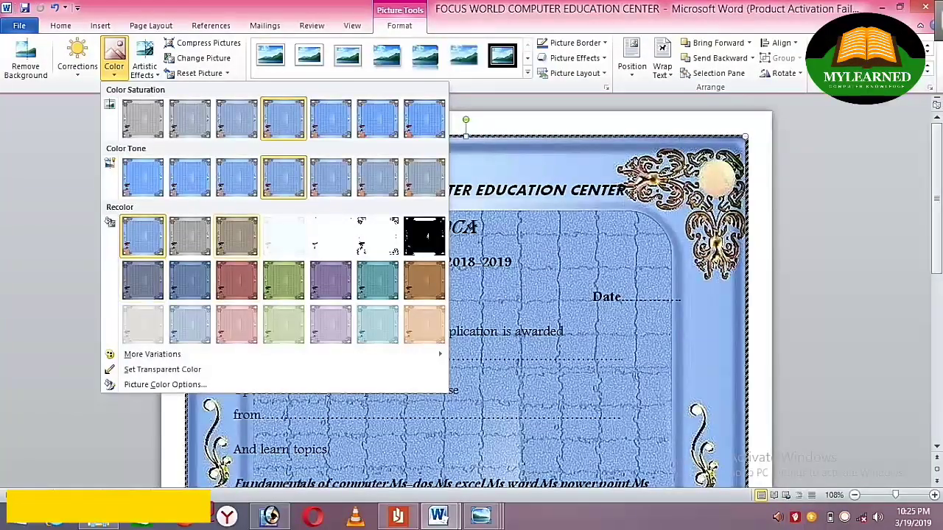
{"action": "left_click", "coordinate": [238, 335]}
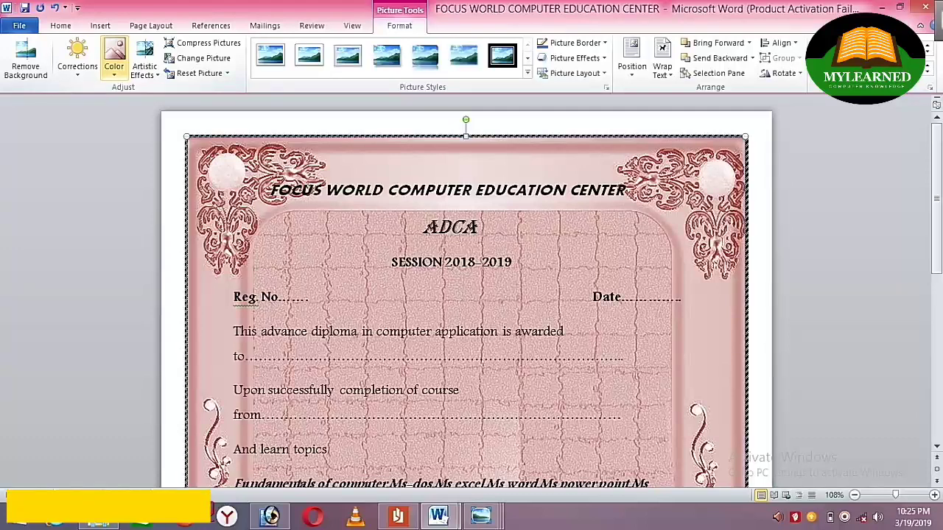
{"action": "left_click", "coordinate": [114, 63]}
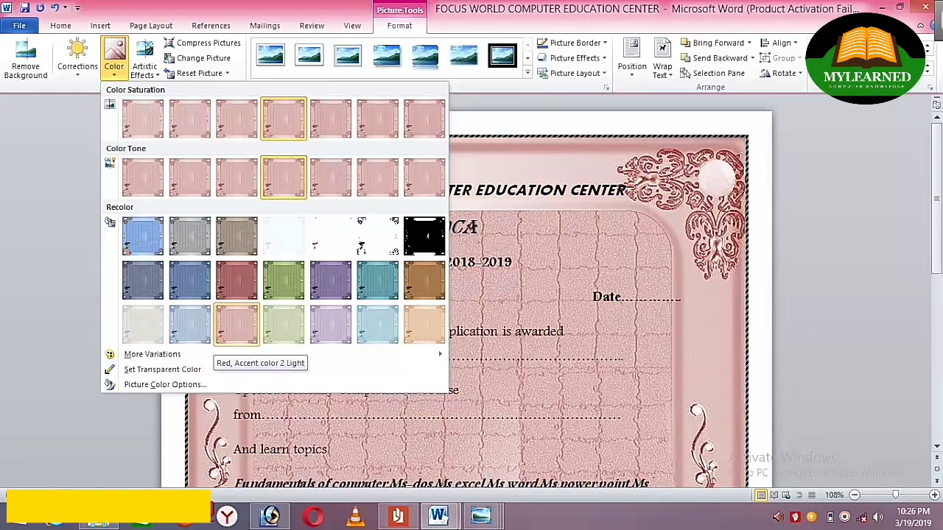
{"action": "left_click", "coordinate": [237, 324]}
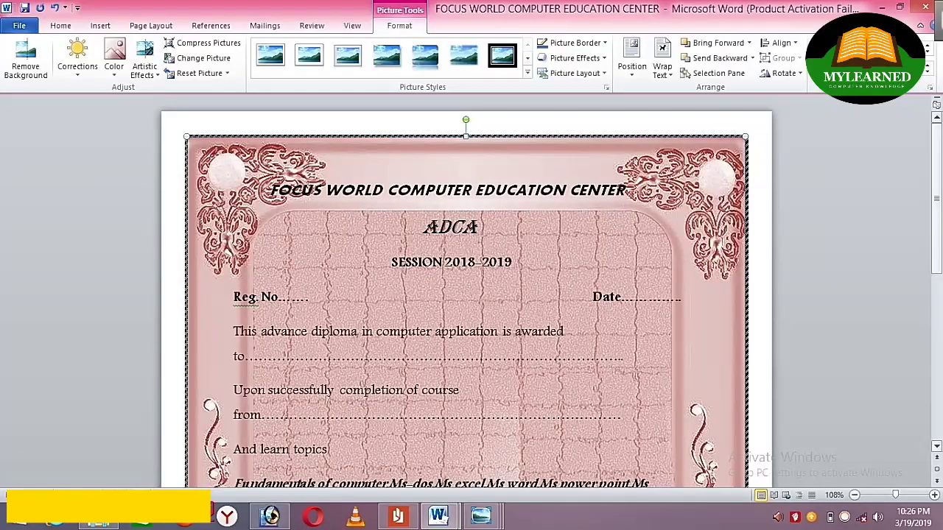
{"action": "scroll", "coordinate": [466, 295], "scroll_direction": "down", "scroll_amount": 5}
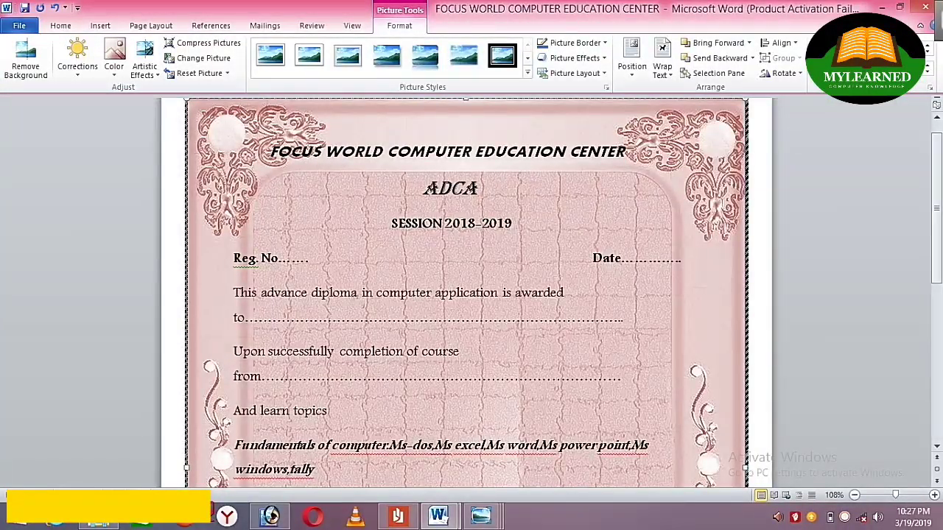
Select the FOCUS and WORLD title words, then the title line through the ADCA heading
{"action": "double_click", "coordinate": [296, 151]}
{"action": "left_click", "coordinate": [296, 152]}
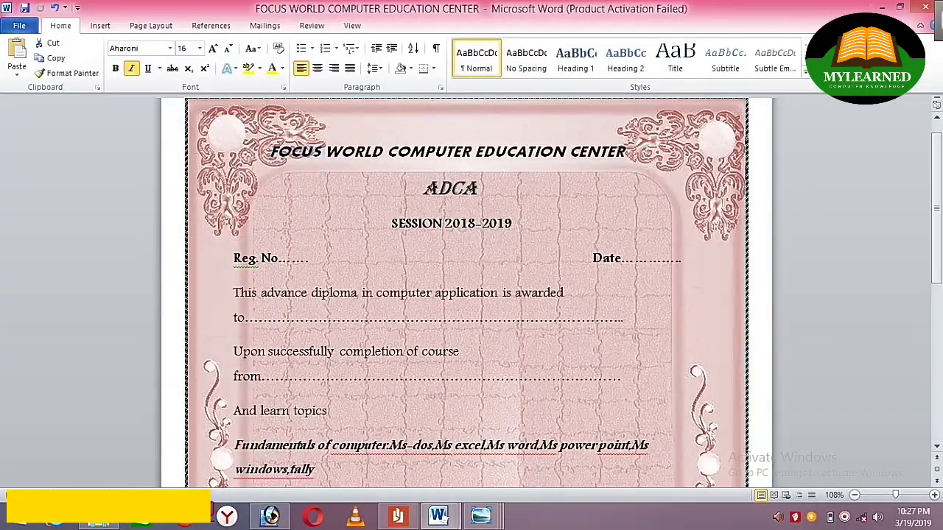
{"action": "key", "text": "ctrl+a"}
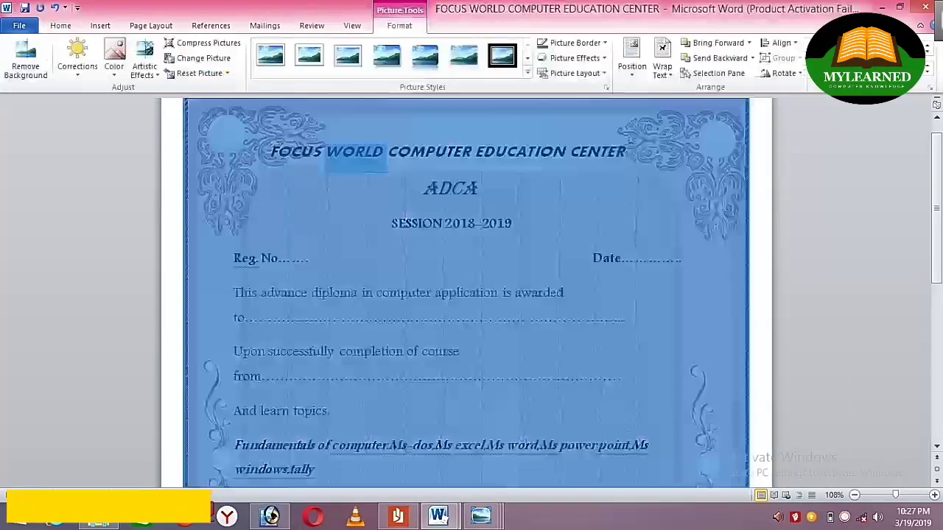
{"action": "double_click", "coordinate": [355, 152]}
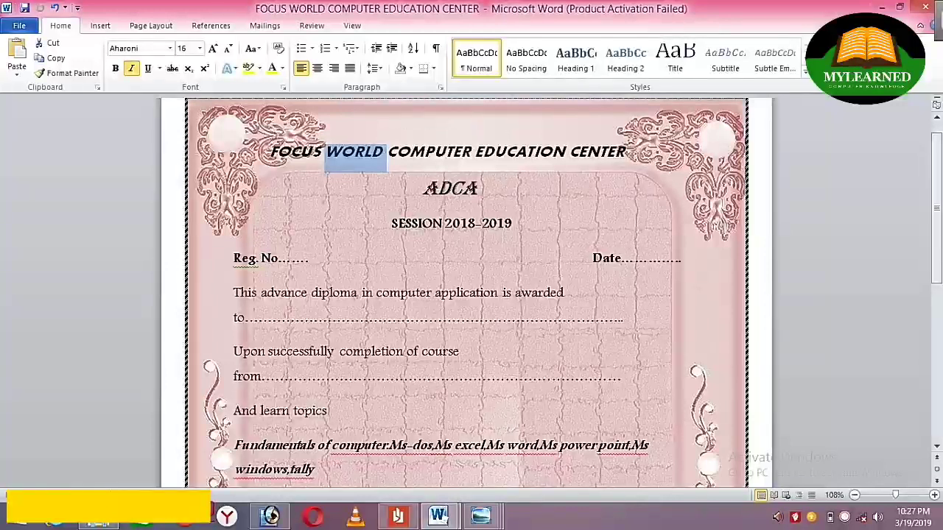
{"action": "left_click", "coordinate": [415, 189]}
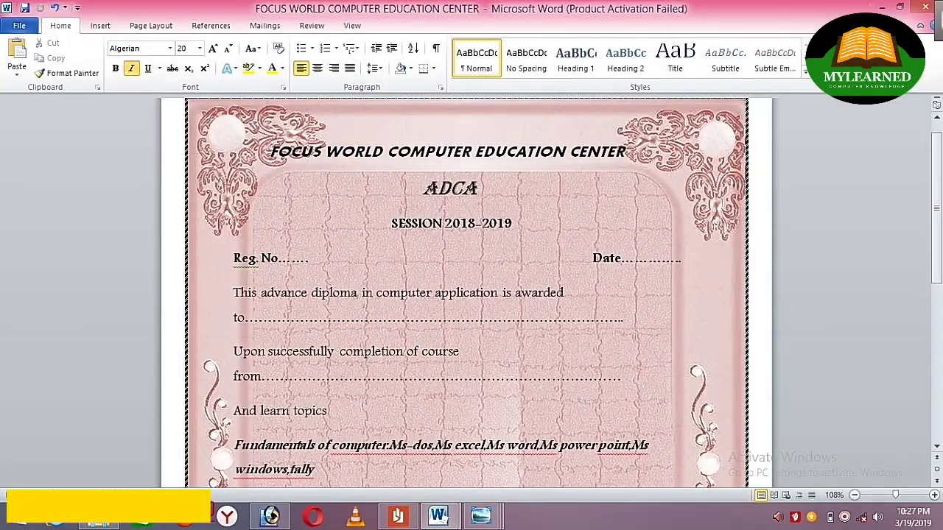
{"action": "mouse_move", "coordinate": [269, 152]}
{"action": "left_mouse_down"}
{"action": "mouse_move", "coordinate": [476, 152]}
{"action": "mouse_move", "coordinate": [482, 190]}
{"action": "mouse_move", "coordinate": [624, 153]}
{"action": "left_mouse_up"}
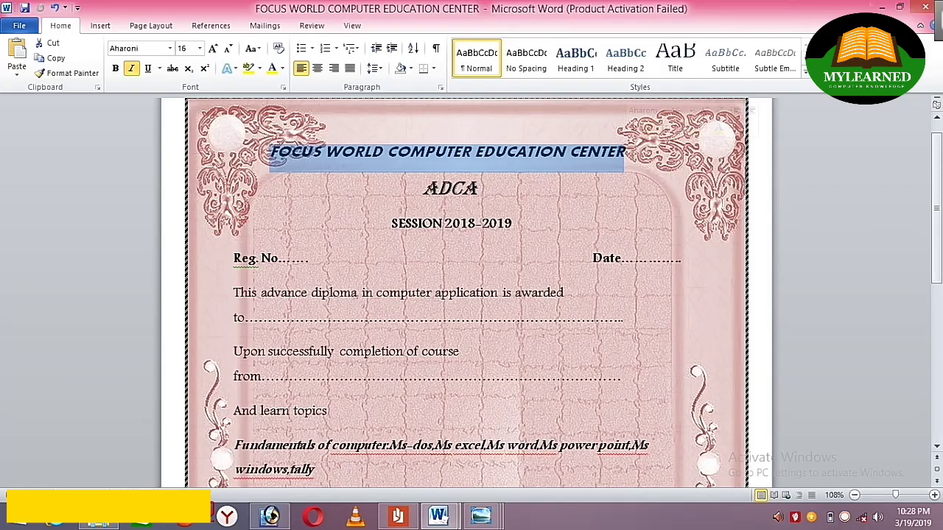
Select the pink background picture and bring up its Picture Tools Format options
{"action": "left_click", "coordinate": [729, 122]}
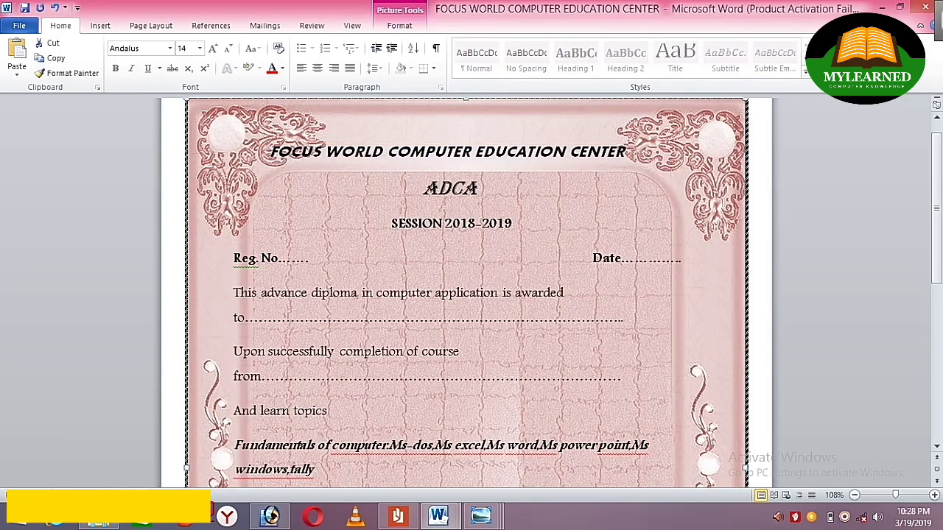
{"action": "left_click", "coordinate": [100, 26]}
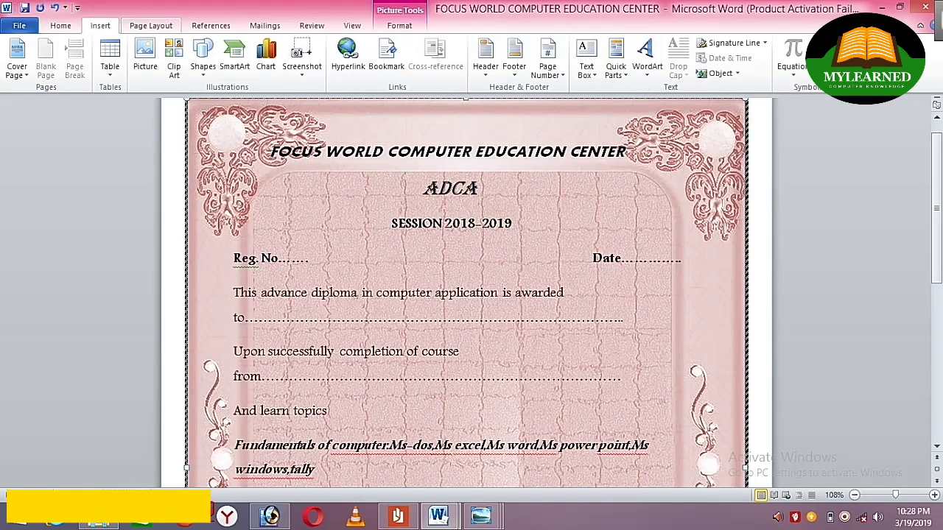
{"action": "left_click", "coordinate": [151, 26]}
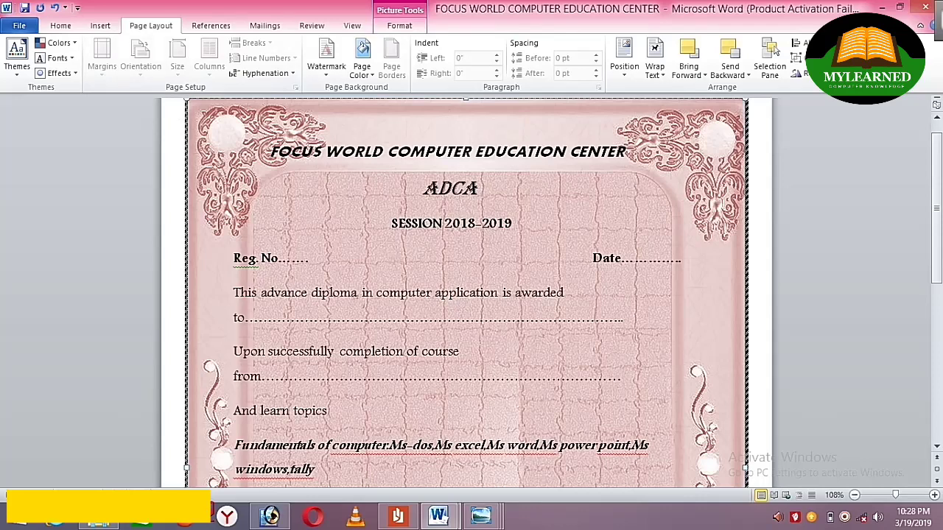
{"action": "left_click", "coordinate": [400, 25]}
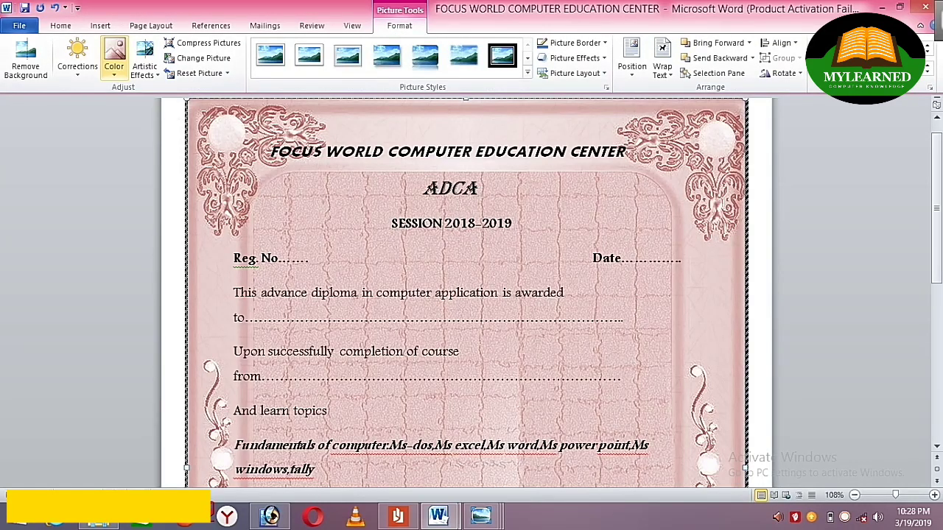
Apply the Brightness −40% Contrast +20% correction to the background, then return to the ADCA text
{"action": "left_click", "coordinate": [78, 59]}
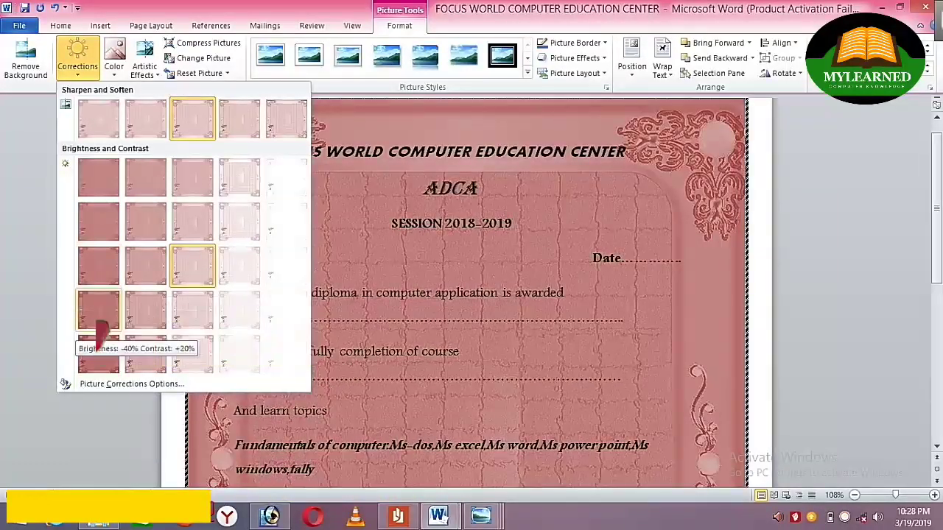
{"action": "left_click", "coordinate": [98, 276]}
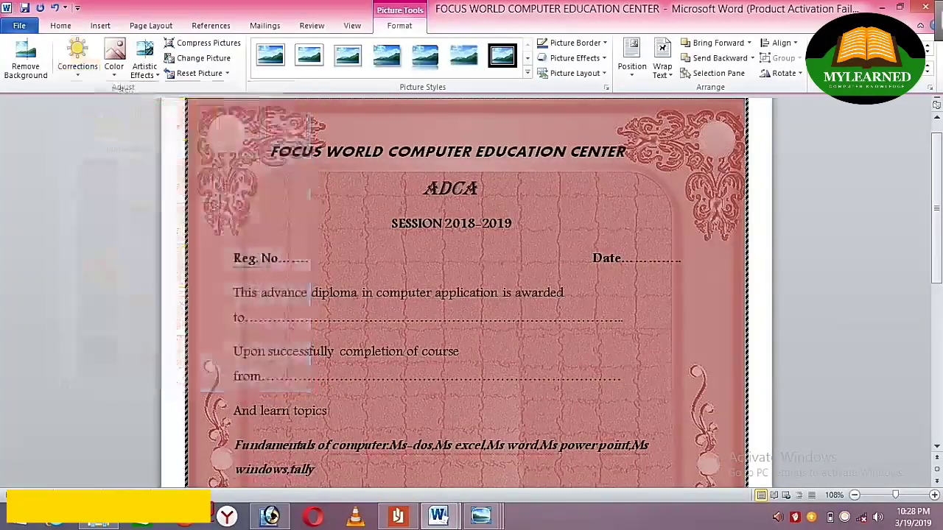
{"action": "left_click", "coordinate": [169, 258]}
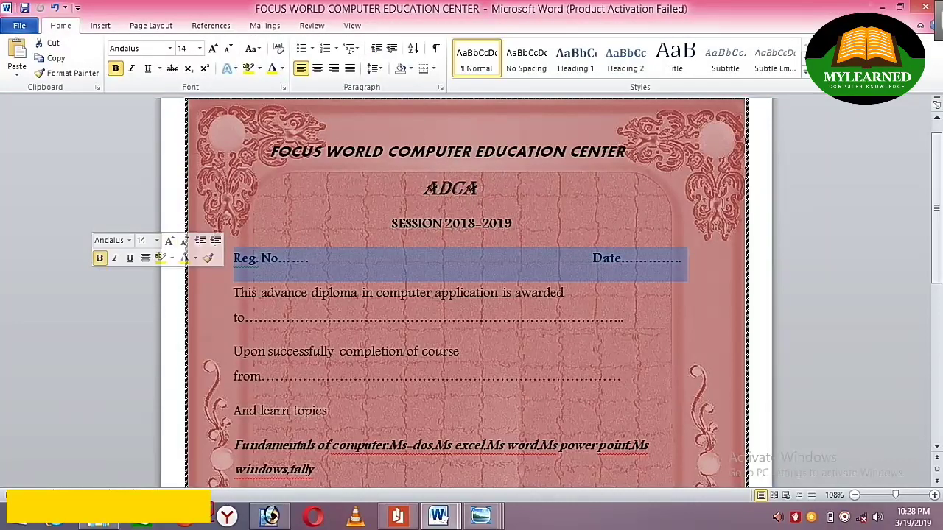
{"action": "left_click", "coordinate": [414, 189]}
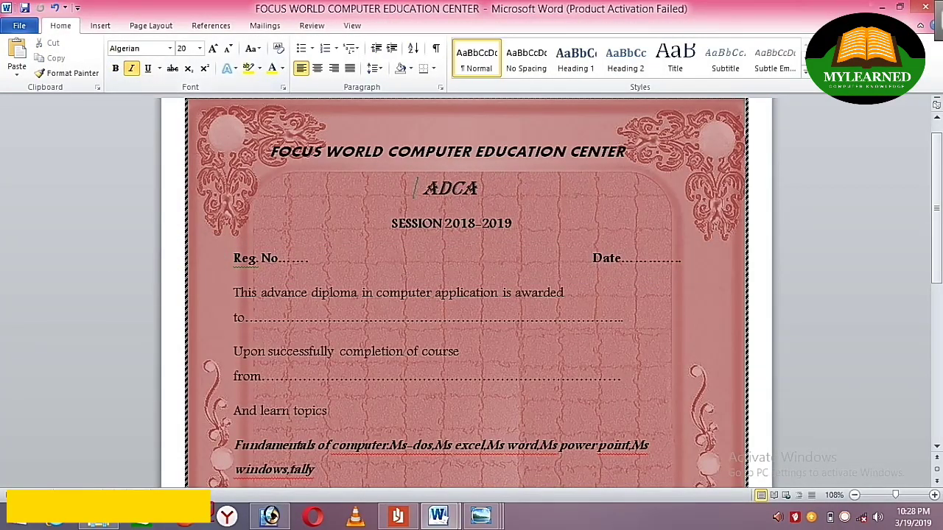
{"action": "left_click", "coordinate": [252, 224]}
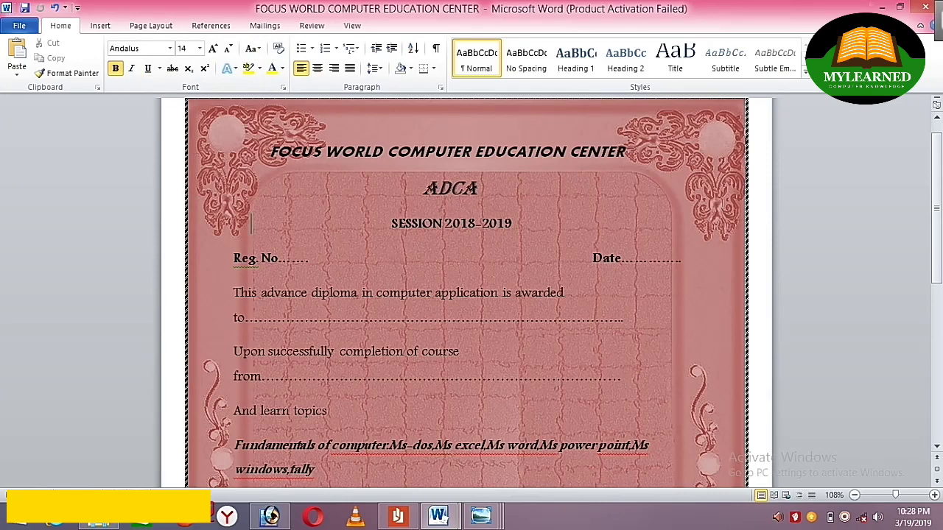
{"action": "double_click", "coordinate": [253, 189]}
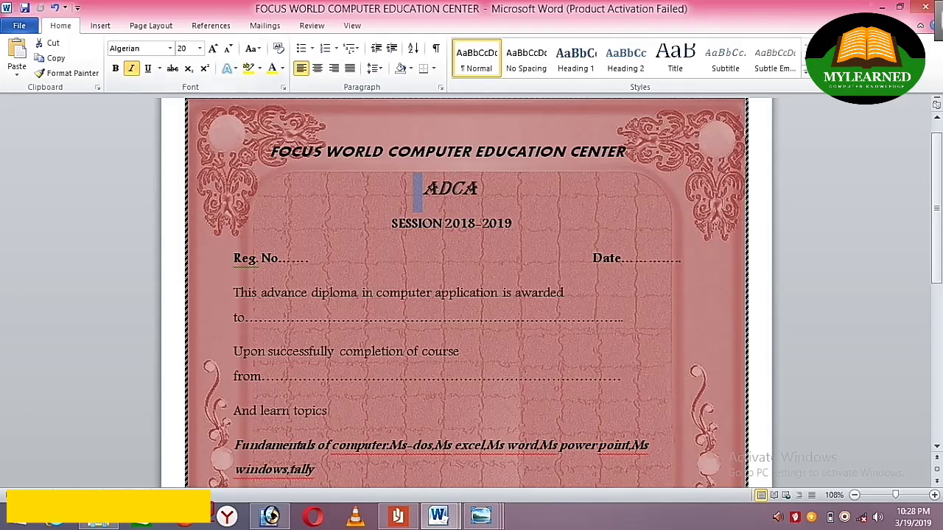
Try Narrow margins on the certificate page
{"action": "left_click", "coordinate": [151, 25]}
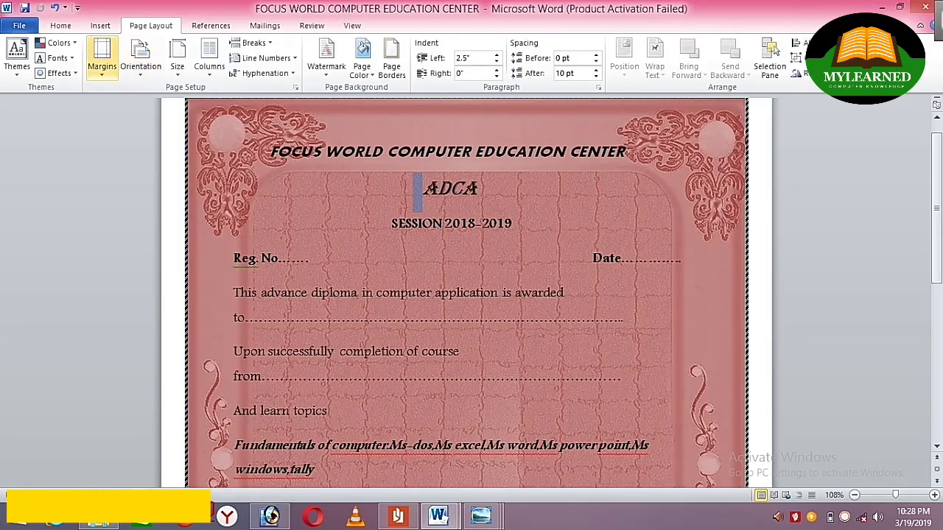
{"action": "left_click", "coordinate": [102, 60]}
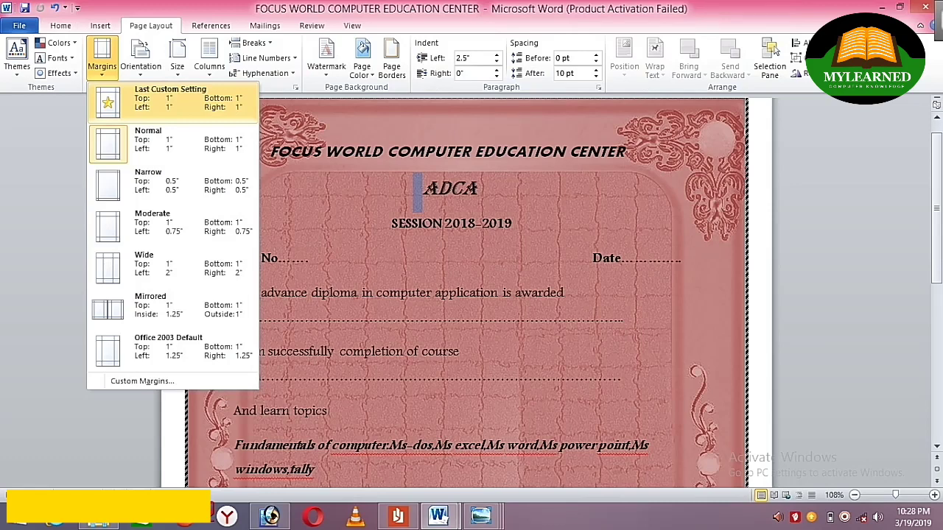
{"action": "left_click", "coordinate": [169, 100]}
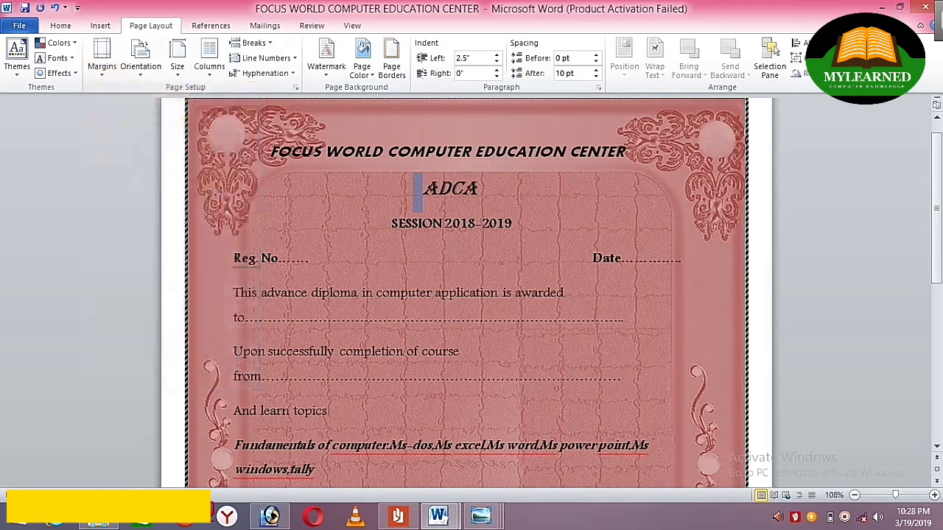
{"action": "left_click", "coordinate": [102, 60]}
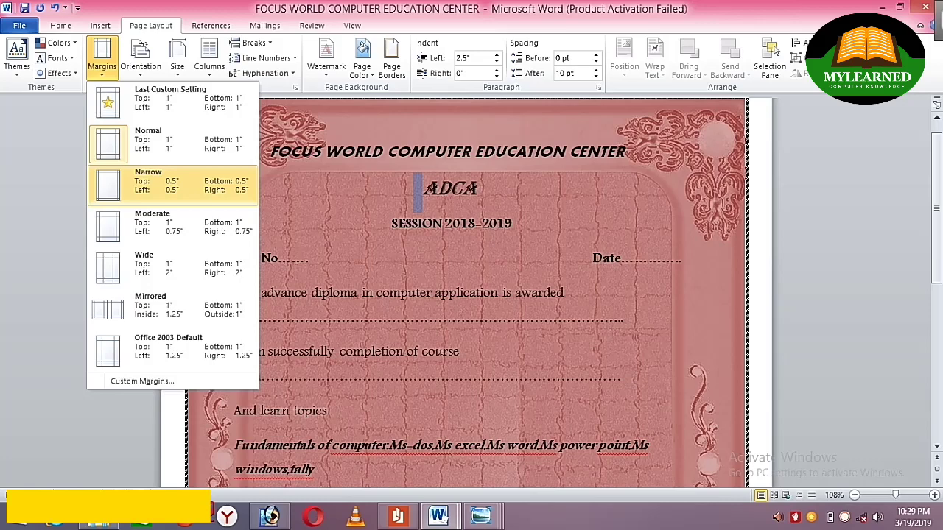
{"action": "left_click", "coordinate": [169, 181]}
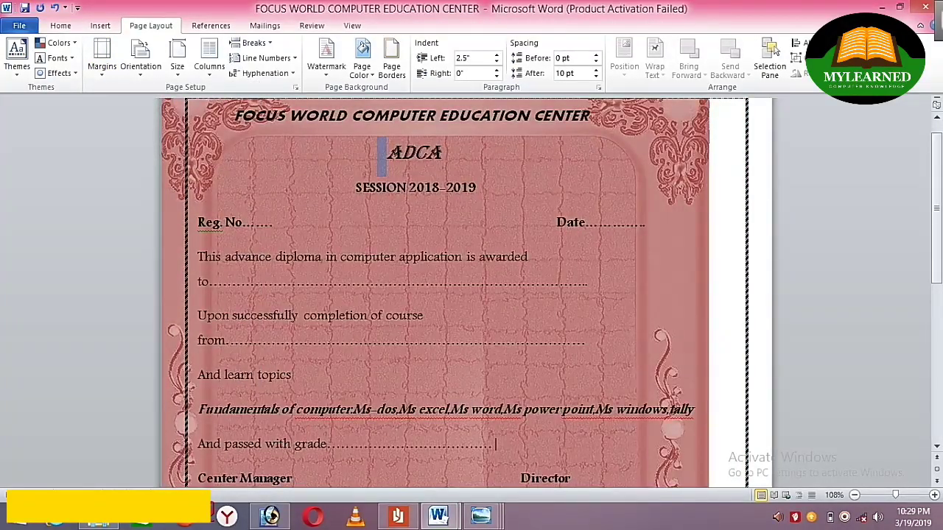
{"action": "scroll", "coordinate": [396, 192], "scroll_direction": "up", "scroll_amount": 1}
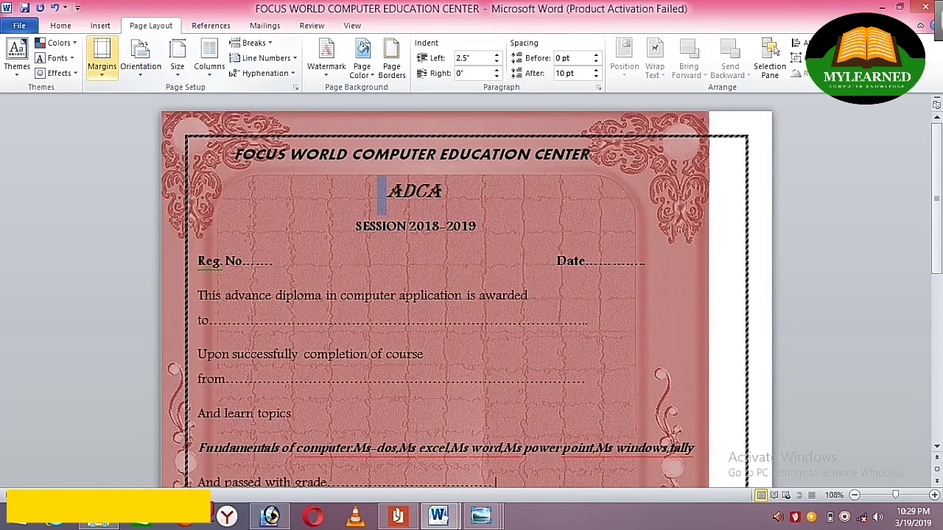
Try Last Custom Setting and Narrow again, then settle on Moderate margins
{"action": "left_click", "coordinate": [102, 65]}
{"action": "left_click", "coordinate": [140, 104]}
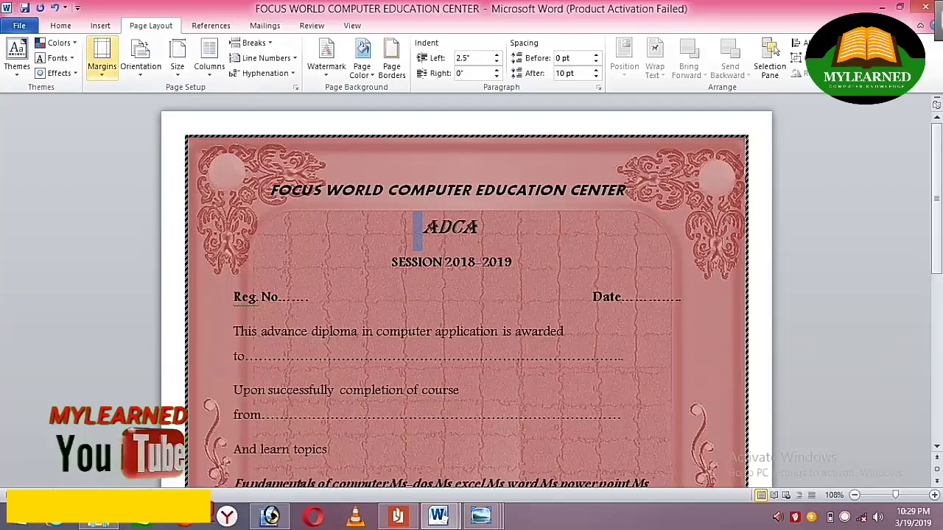
{"action": "left_click", "coordinate": [102, 64]}
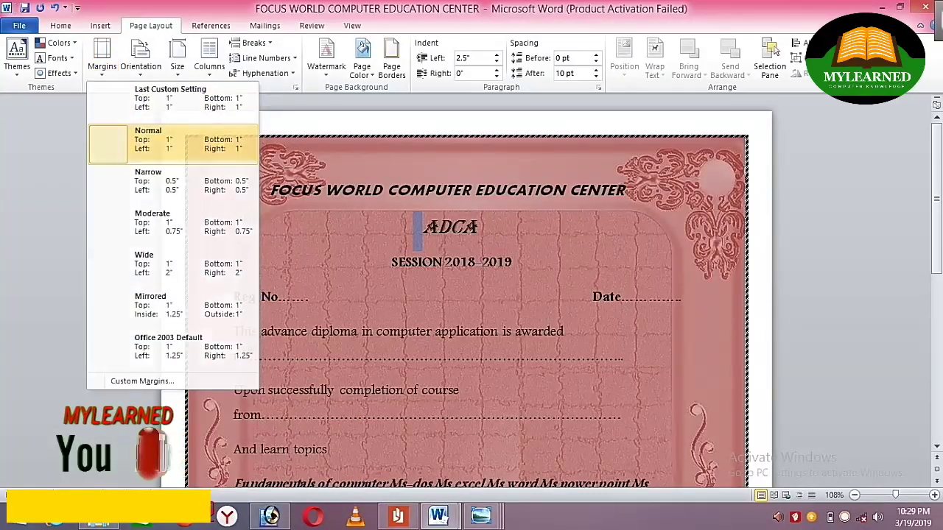
{"action": "key", "text": "Escape"}
{"action": "left_click", "coordinate": [102, 59]}
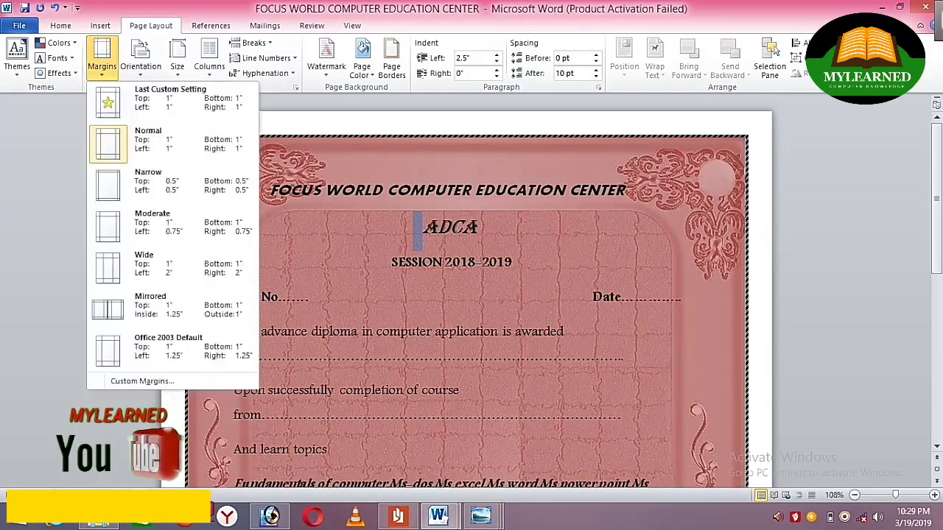
{"action": "left_click", "coordinate": [147, 180]}
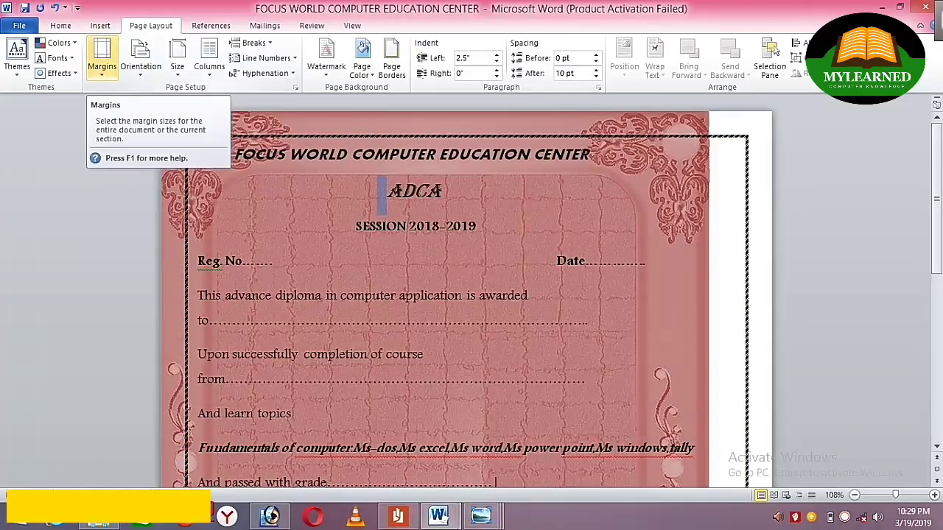
{"action": "left_click", "coordinate": [102, 59]}
{"action": "left_click", "coordinate": [109, 184]}
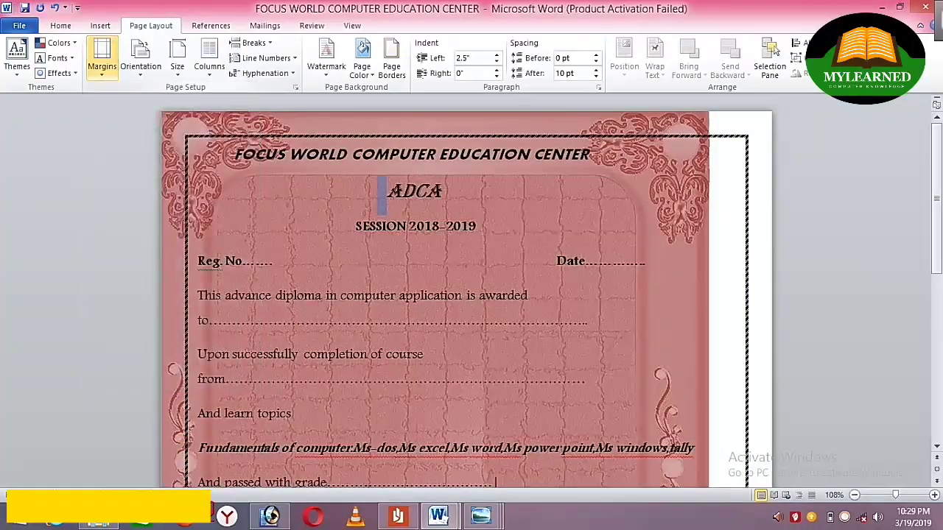
{"action": "left_click", "coordinate": [102, 59]}
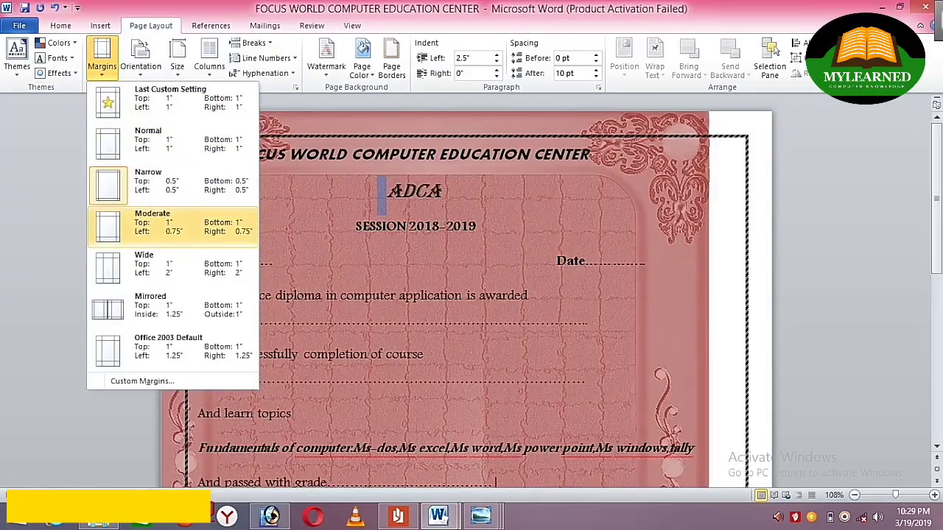
{"action": "left_click", "coordinate": [151, 221]}
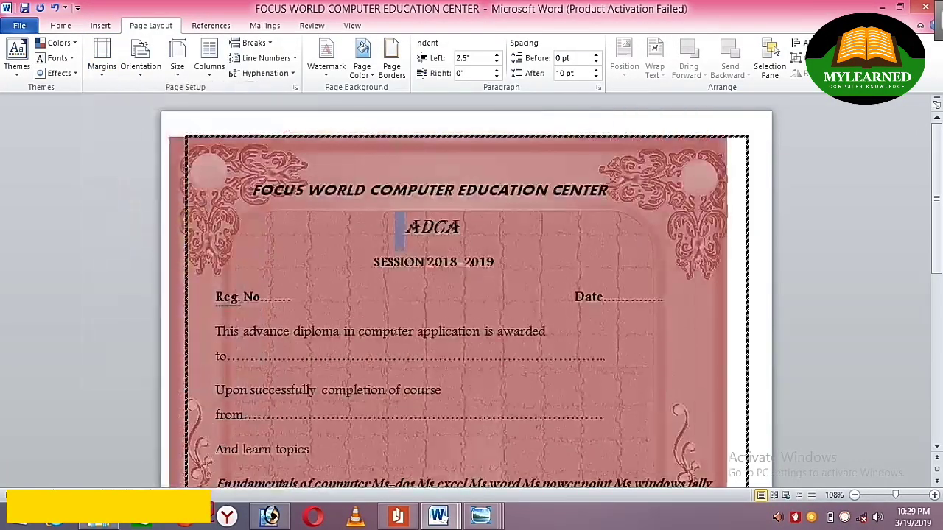
Paste the Focus World logo and shrink it to a small picture beside the title
{"action": "left_click", "coordinate": [101, 59]}
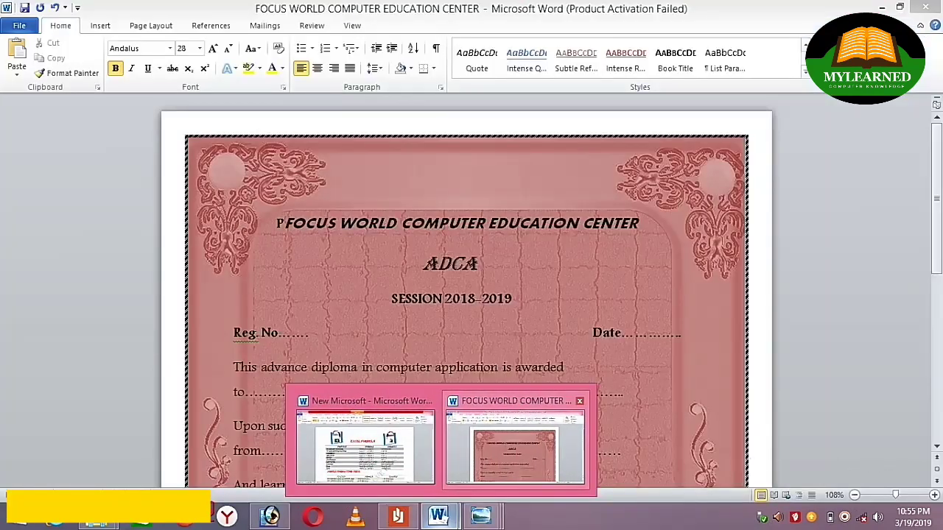
{"action": "left_click", "coordinate": [516, 446]}
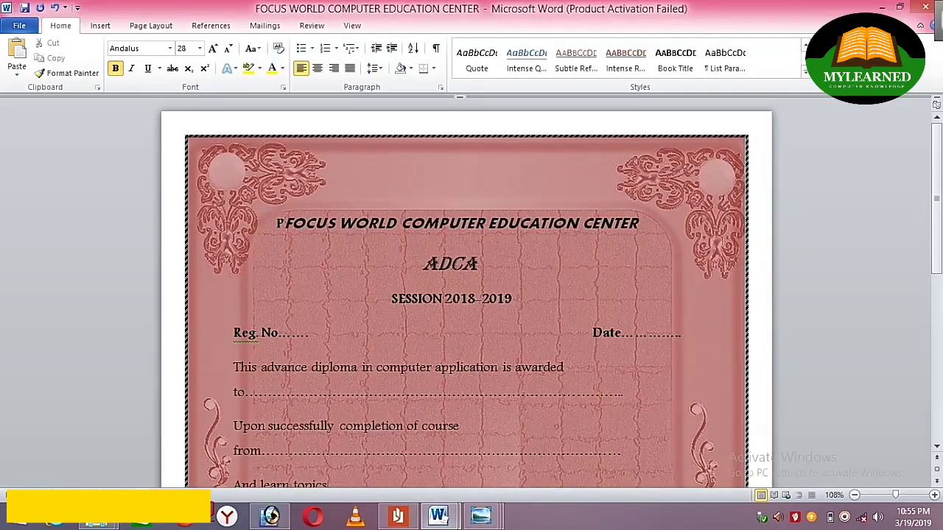
{"action": "right_click", "coordinate": [226, 181]}
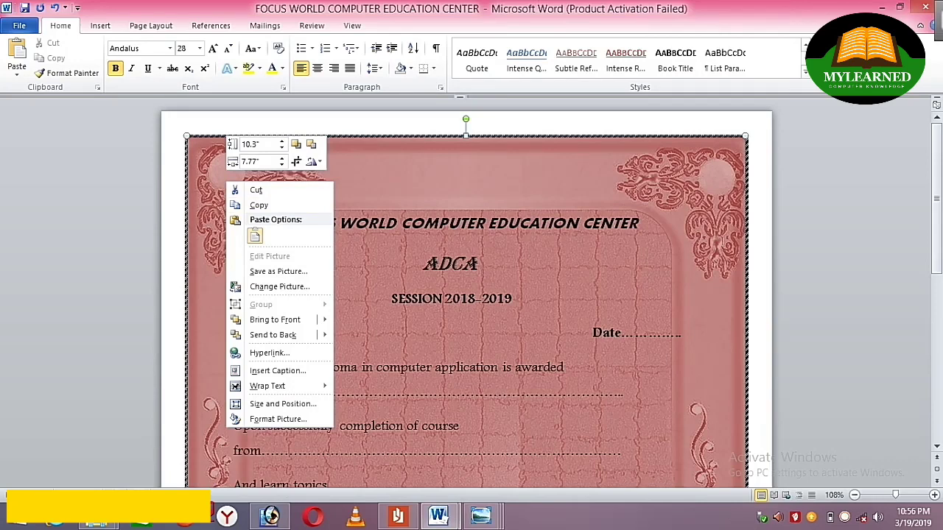
{"action": "left_click", "coordinate": [255, 236]}
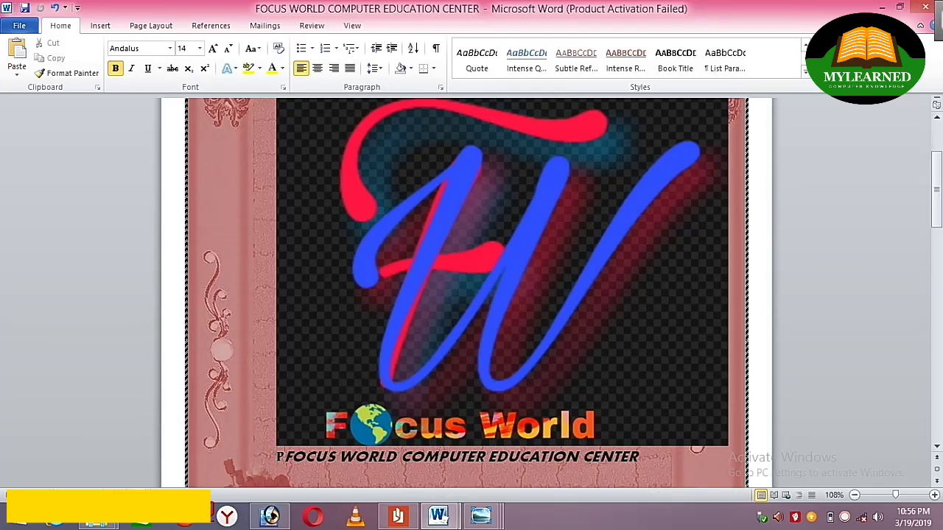
{"action": "left_click", "coordinate": [501, 272]}
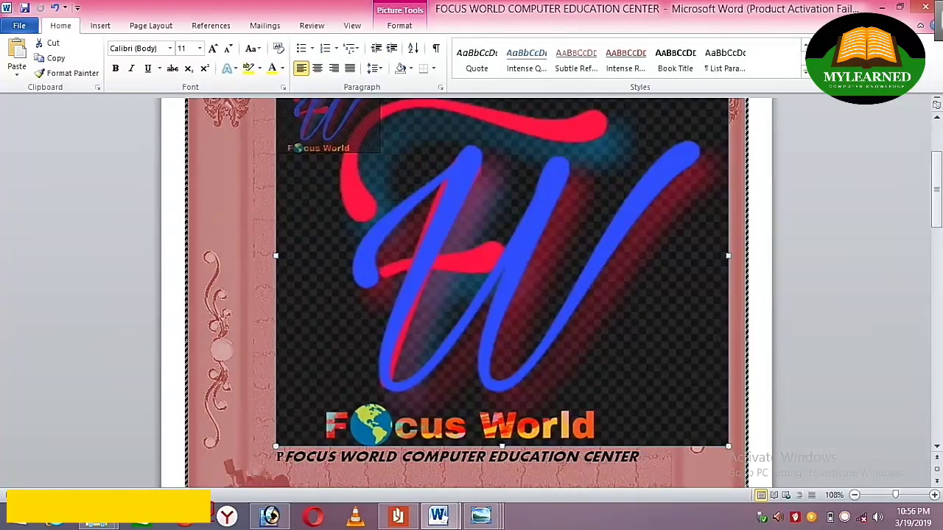
{"action": "left_click_drag", "start_coordinate": [426, 196], "coordinate": [343, 123]}
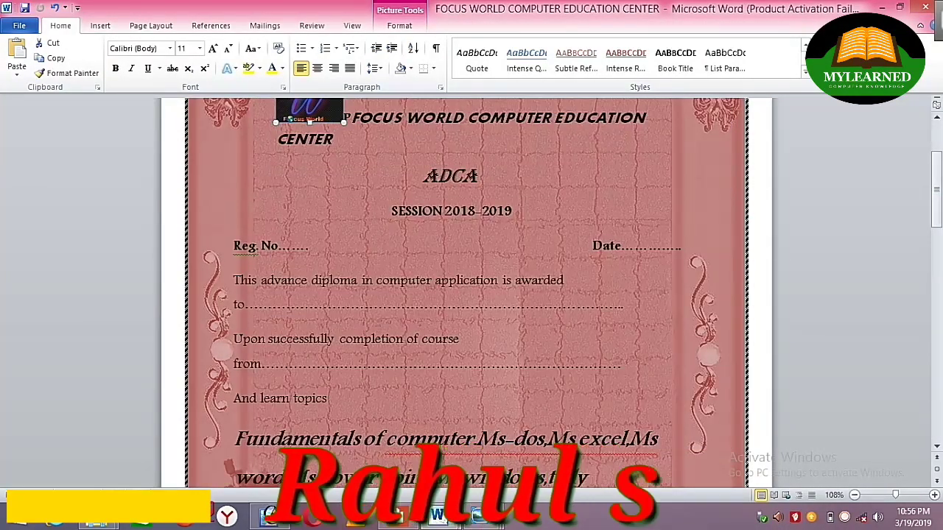
{"action": "scroll", "coordinate": [465, 295], "scroll_direction": "up", "scroll_amount": 3}
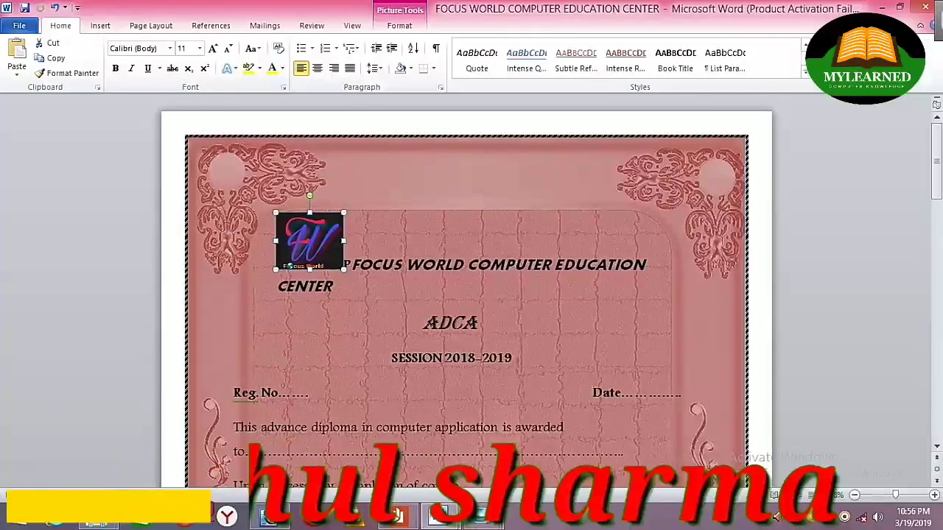